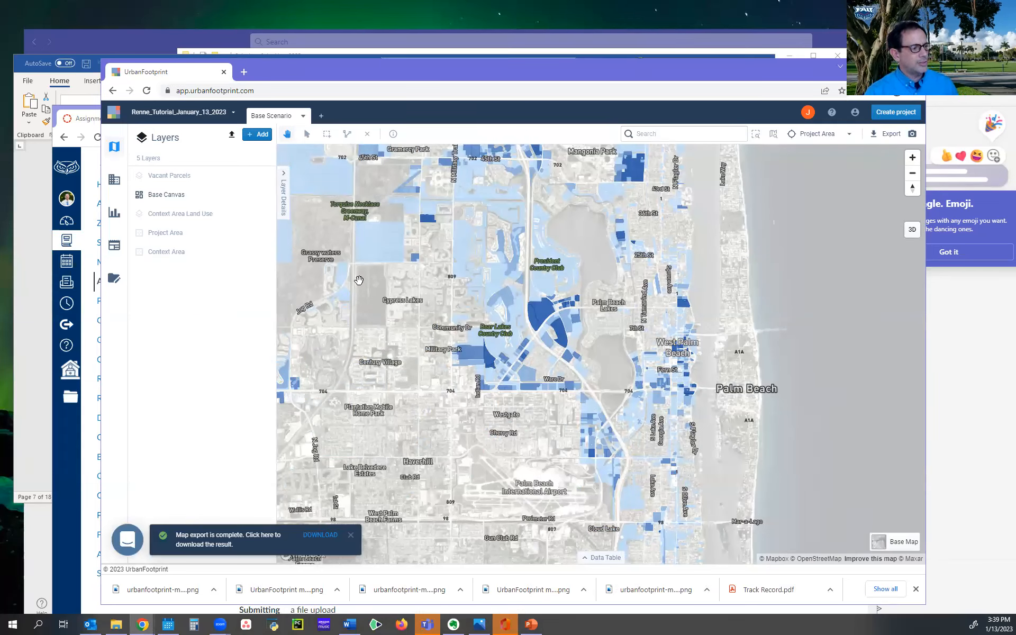
# - Download the completed Employment map export and view the downloaded PNG image
pyautogui.click(178, 196)
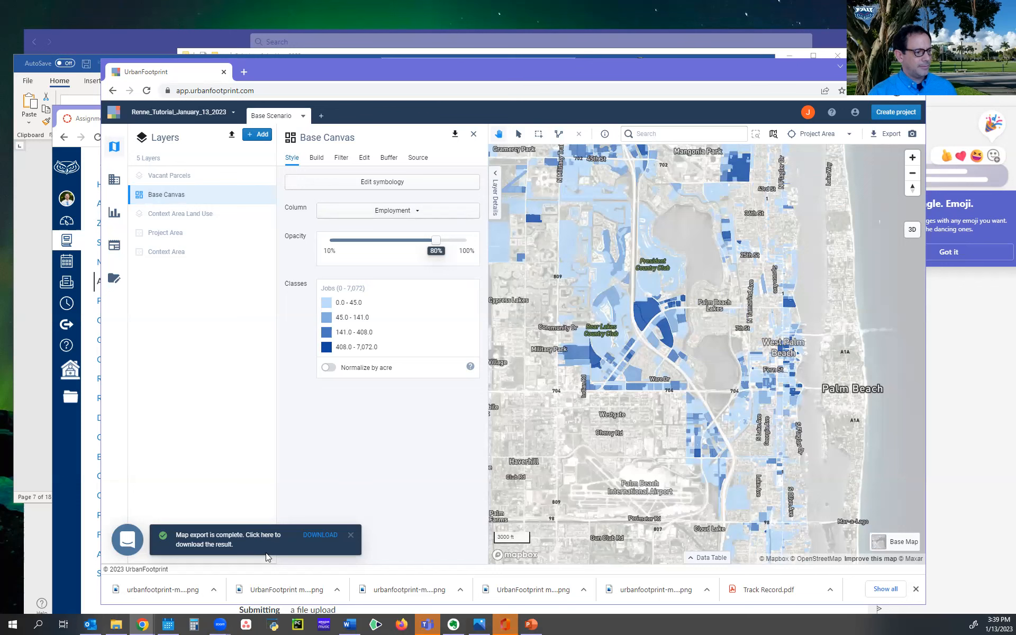
pyautogui.click(327, 537)
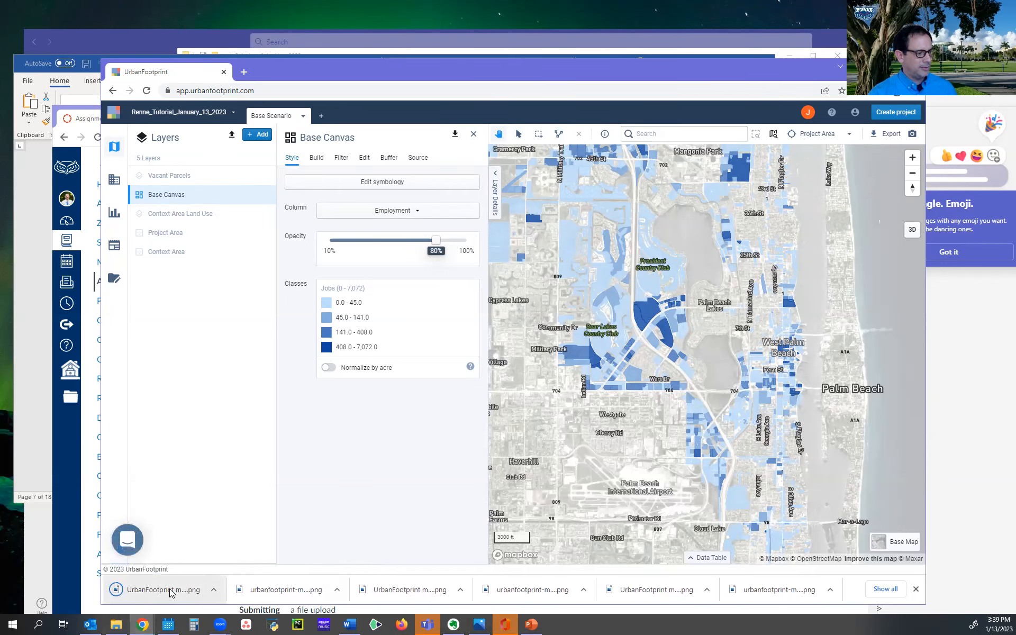
pyautogui.click(171, 591)
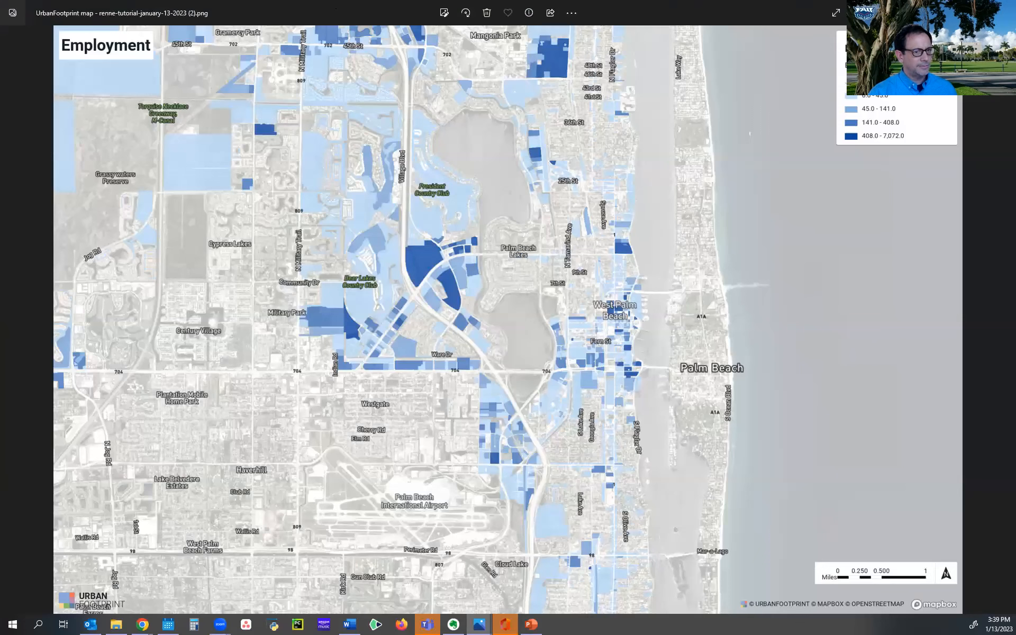
pyautogui.click(1004, 9)
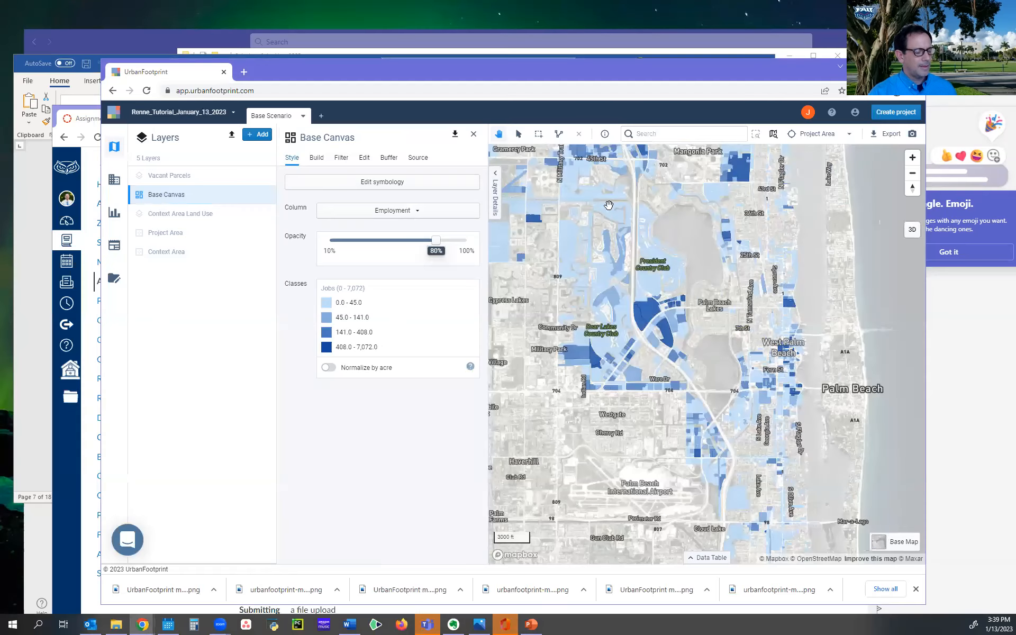
# - Style the Base Canvas layer by the Land Use Category (L3) column
pyautogui.click(388, 212)
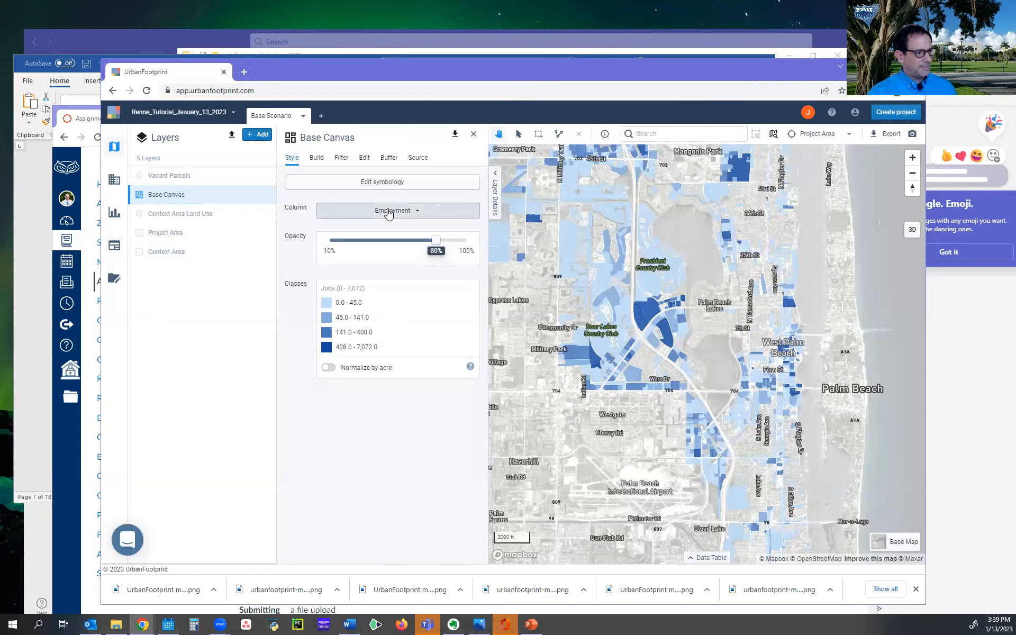
pyautogui.click(393, 296)
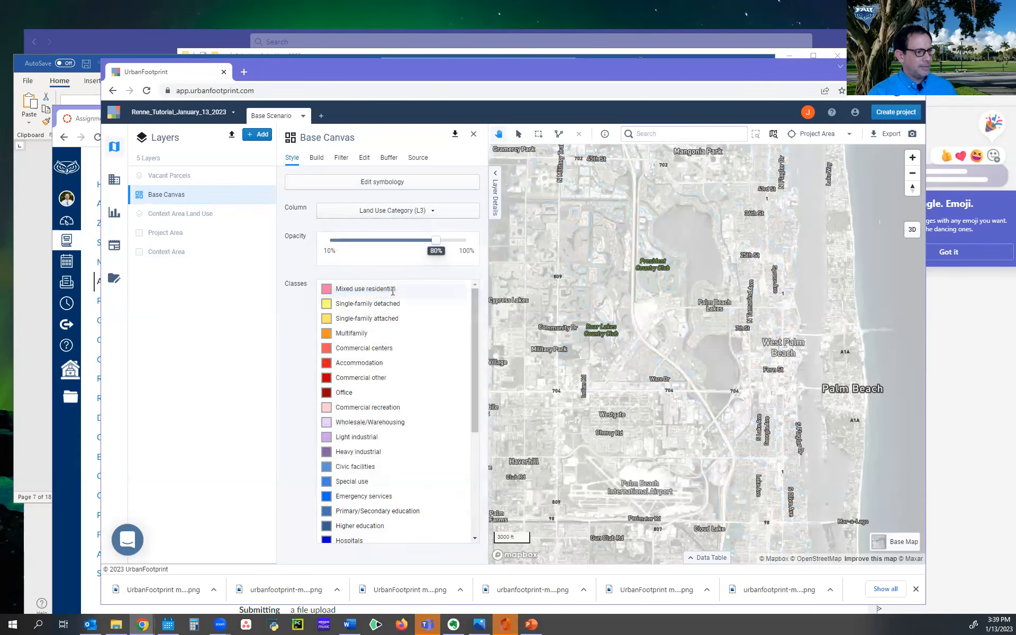
# - Open the buffer settings of the Base Canvas layer and select the Howard Park parcel on the map
pyautogui.scroll(3, 765, 294)
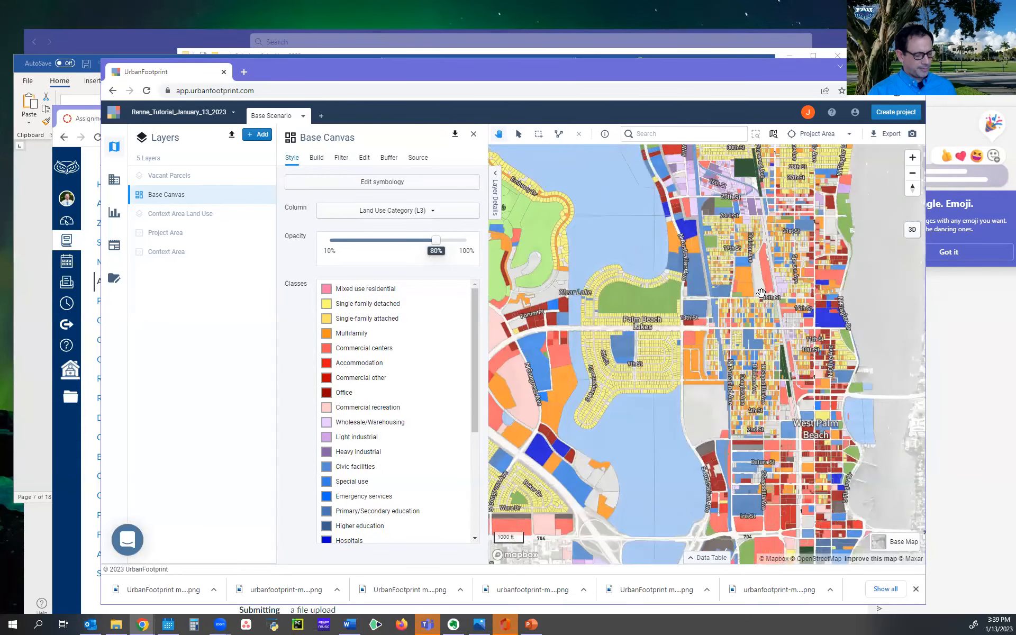
pyautogui.scroll(3, 771, 361)
pyautogui.moveTo(770, 361); pyautogui.dragTo(761, 313)
pyautogui.scroll(1, 760, 390)
pyautogui.moveTo(760, 390); pyautogui.dragTo(846, 352)
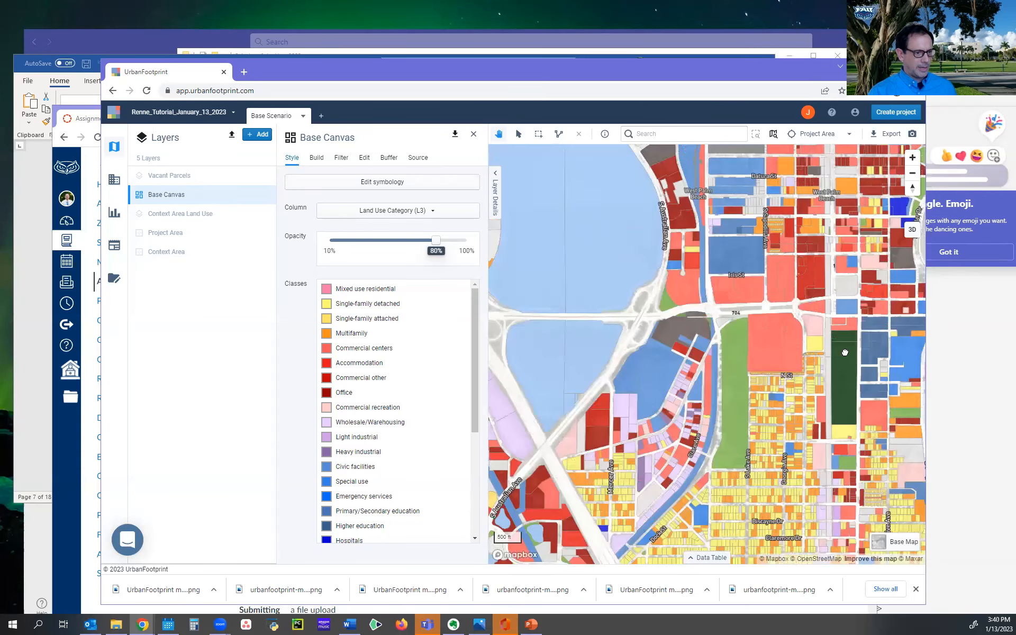
pyautogui.scroll(2, 818, 337)
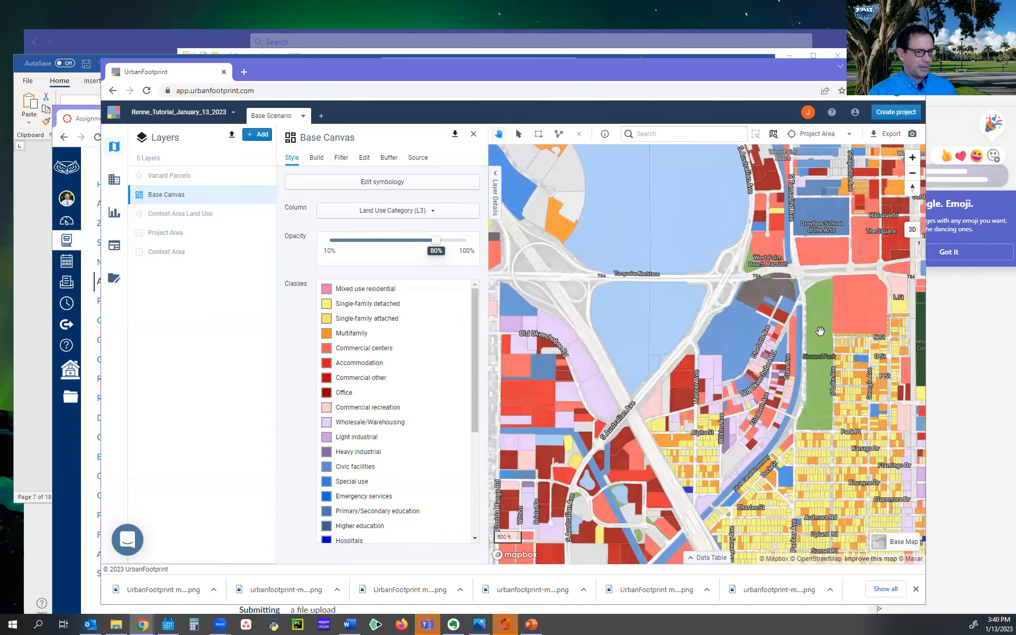
pyautogui.moveTo(815, 325); pyautogui.dragTo(776, 306)
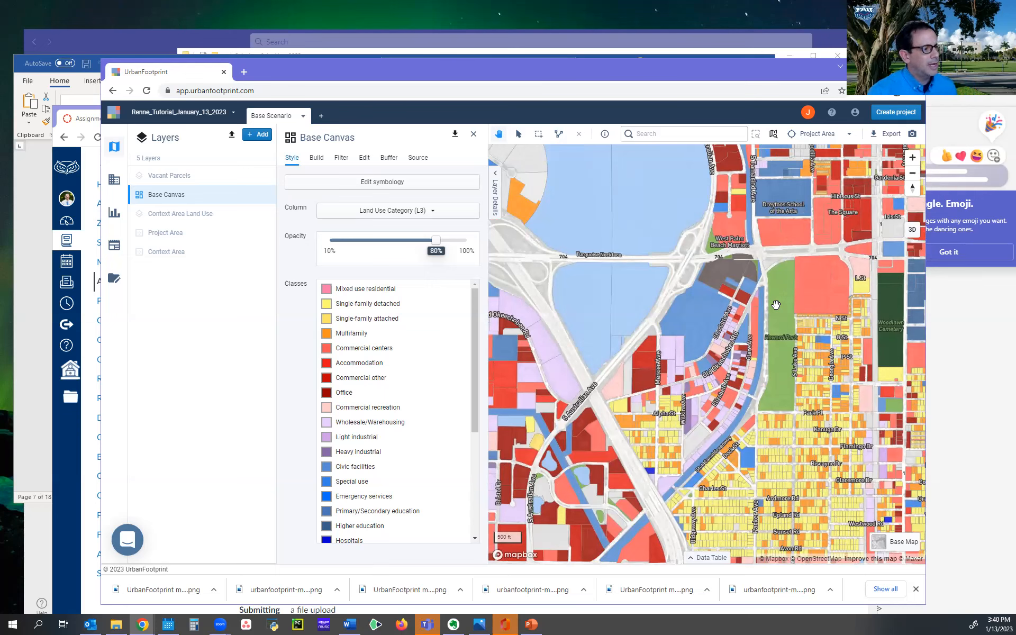
pyautogui.click(387, 162)
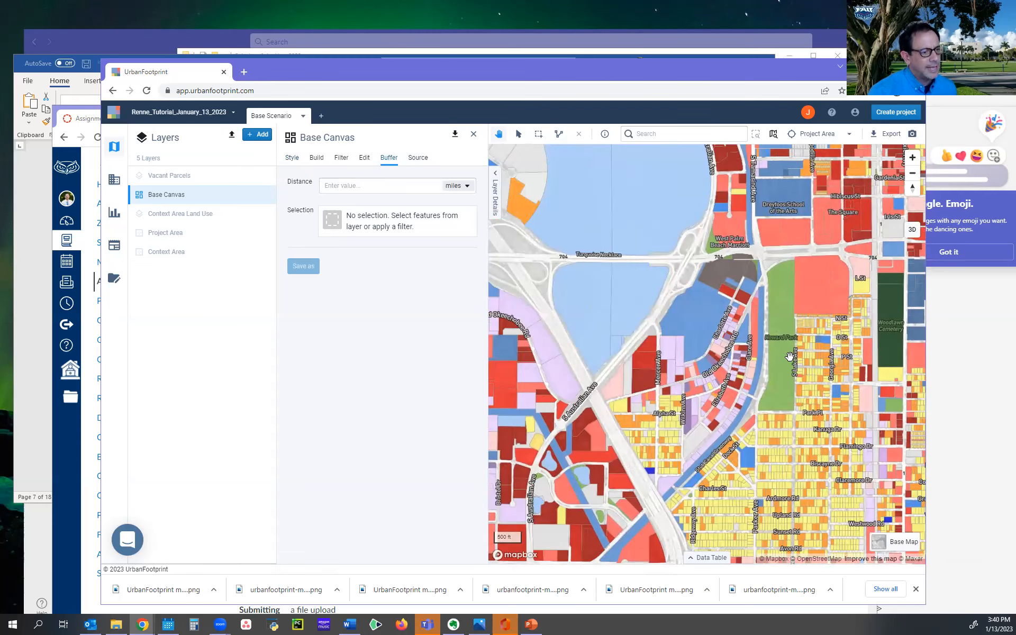
pyautogui.click(518, 136)
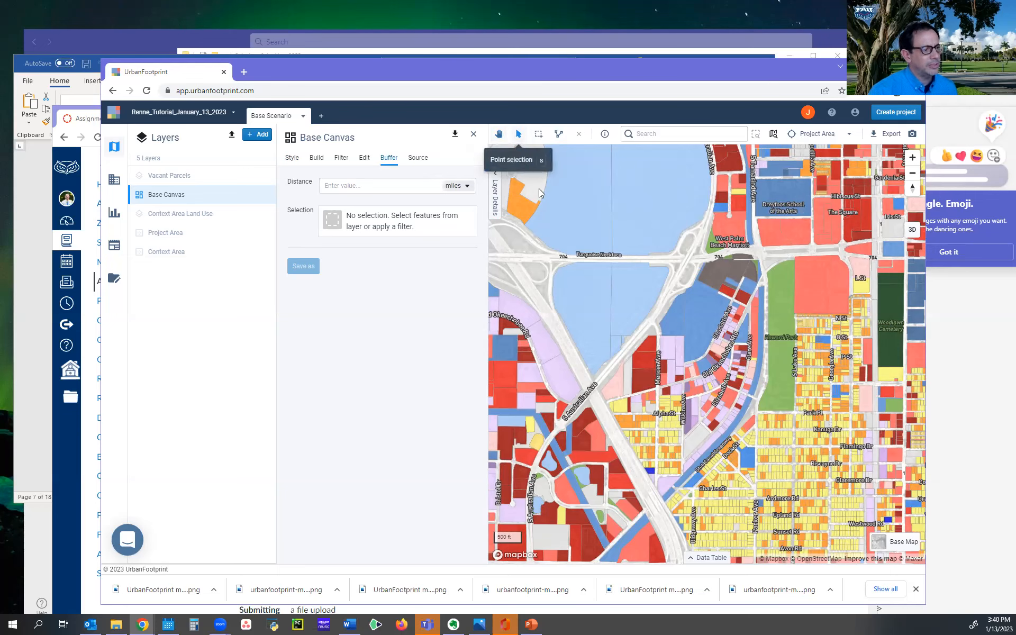
pyautogui.click(779, 295)
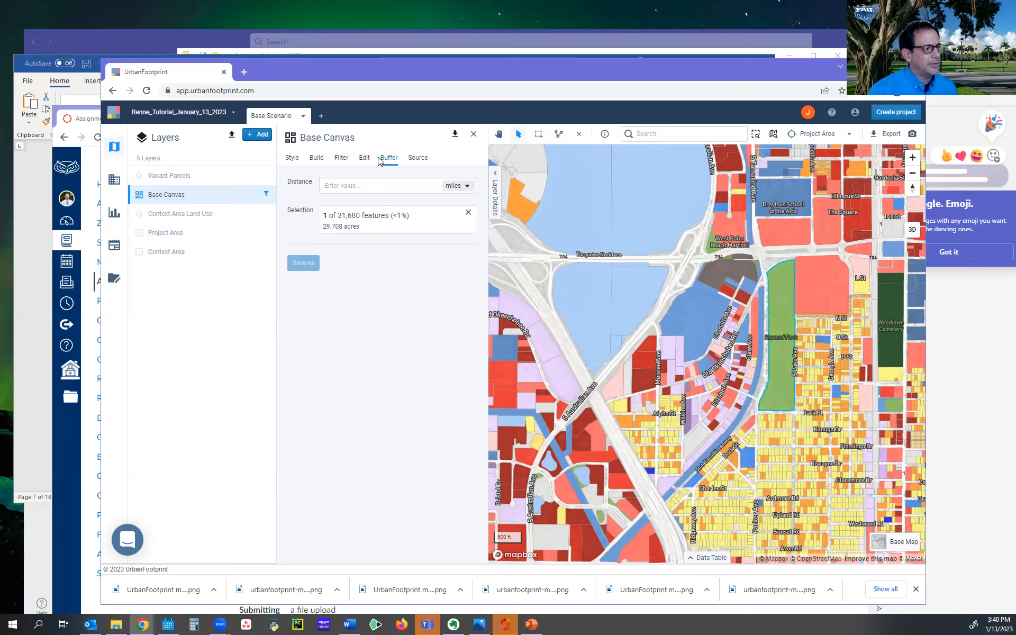
# - Set the buffer distance around the selected park parcel to 0.5 miles
pyautogui.click(375, 186)
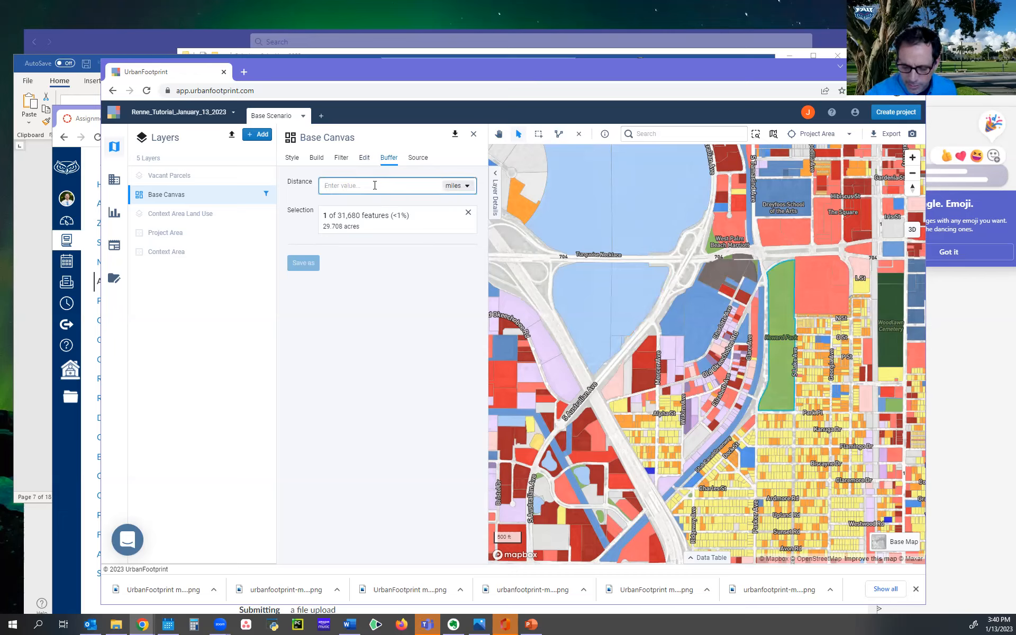
pyautogui.write('0.5')
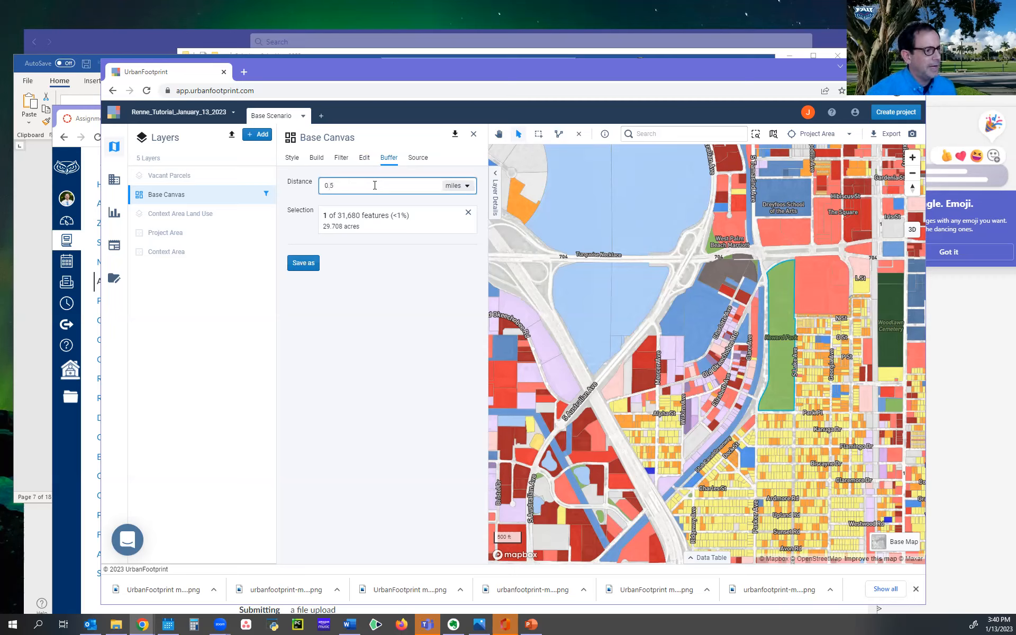
pyautogui.click(464, 188)
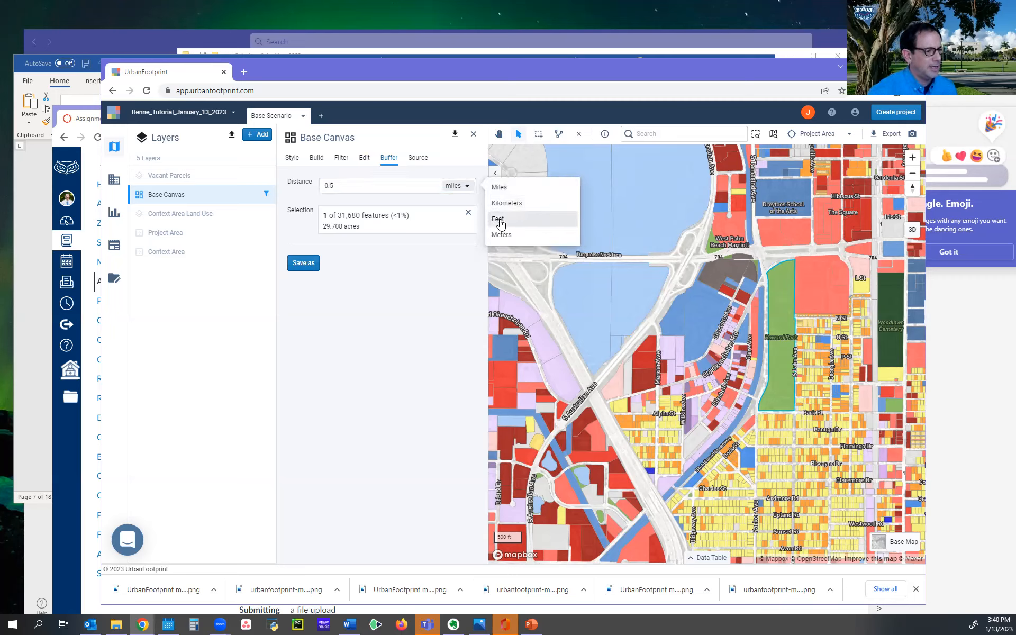
pyautogui.click(498, 188)
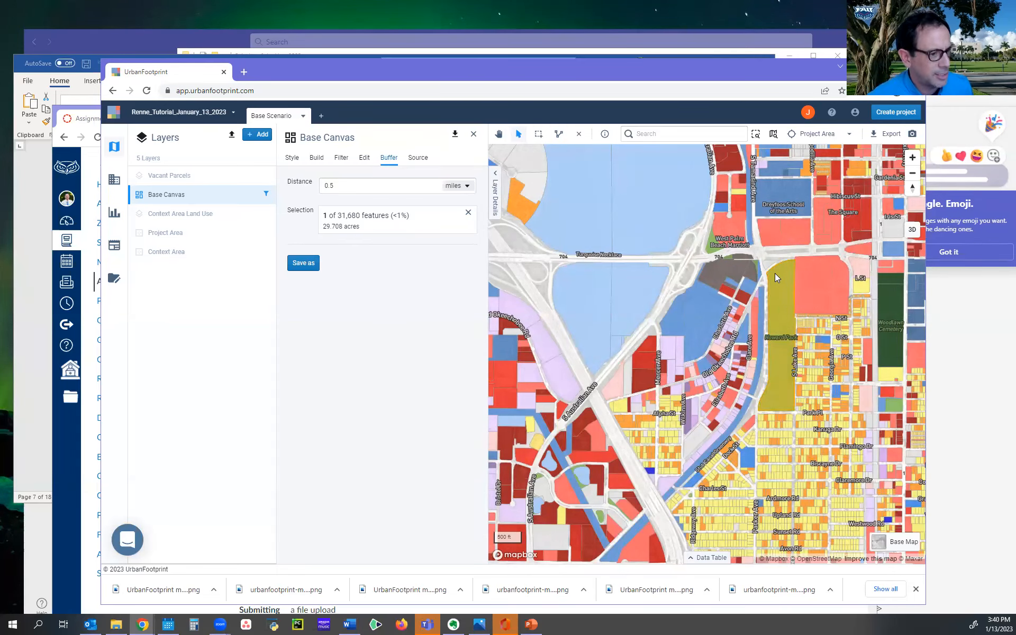
# - Save the buffered feature as a new layer named "Half Mile Buffer - Howard Park"
pyautogui.click(304, 263)
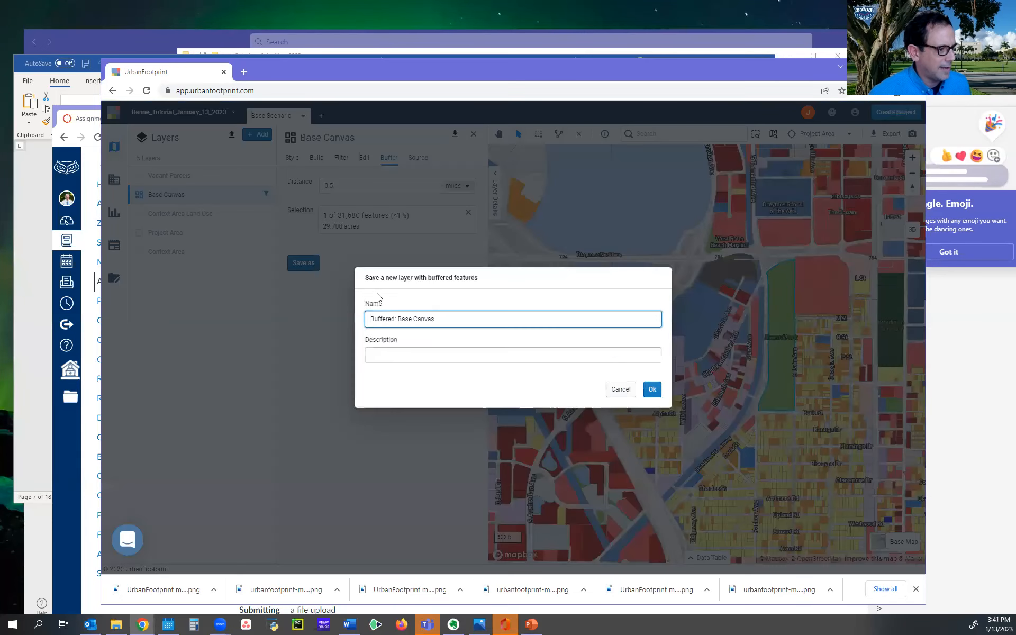
pyautogui.tripleClick(399, 318)
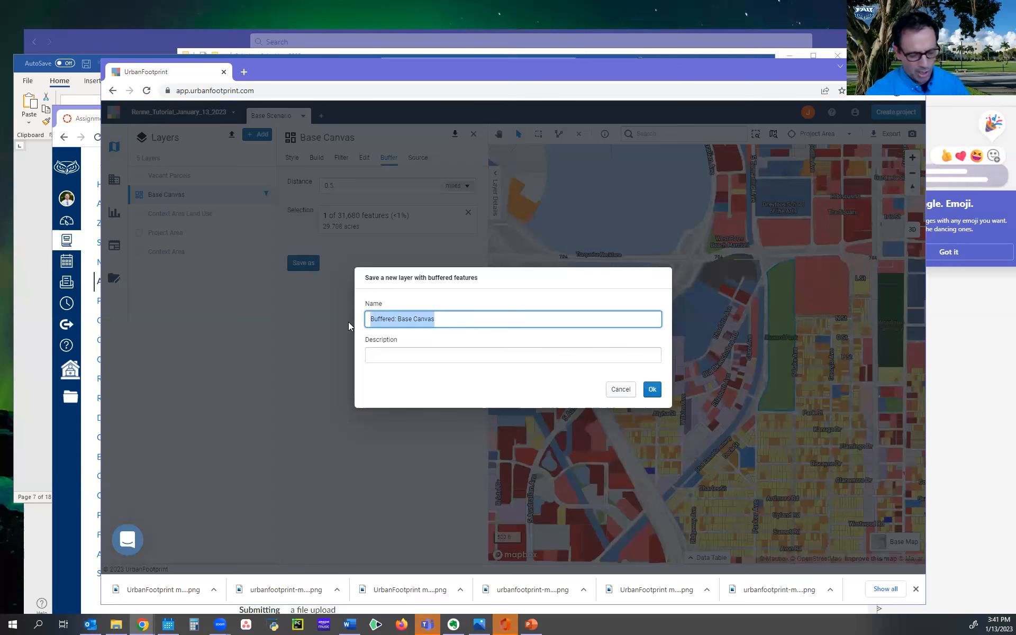
pyautogui.write('Half Mile Buffer ')
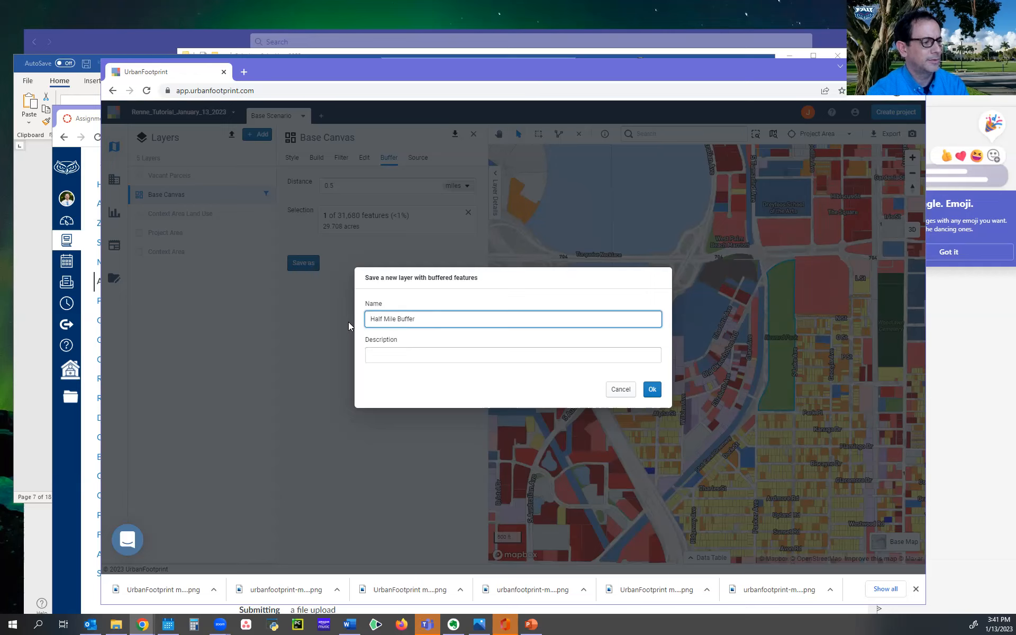
pyautogui.write('- Howw')
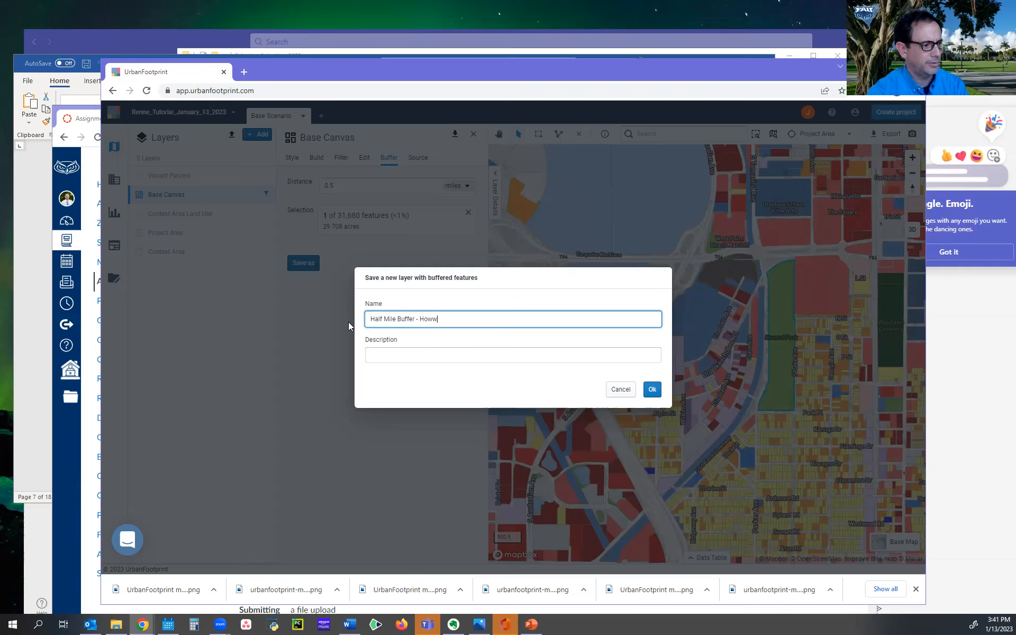
pyautogui.press('BackSpace')
pyautogui.write('ard Park')
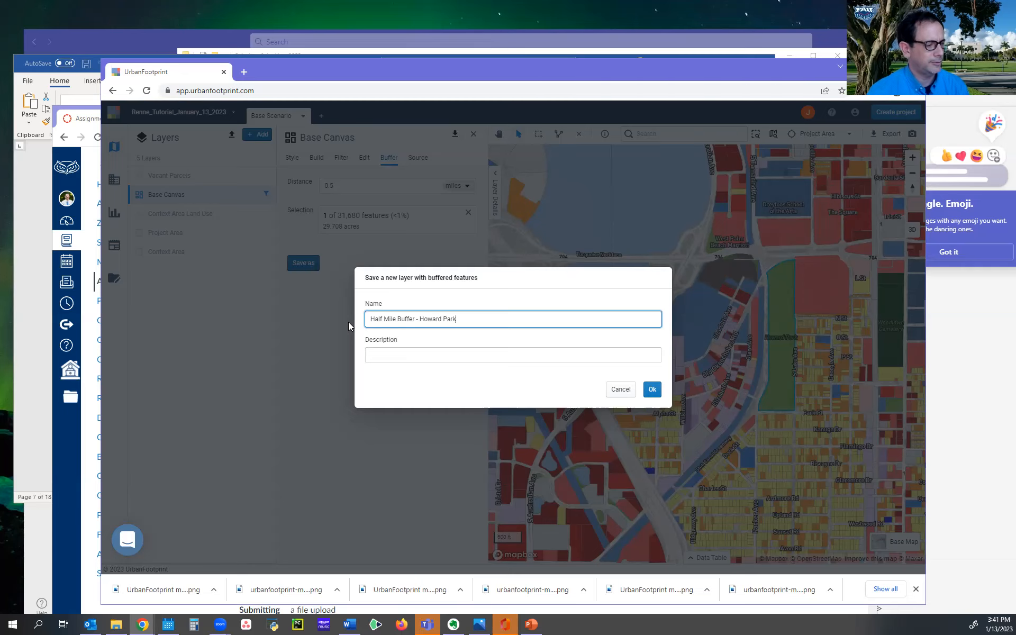
pyautogui.click(656, 385)
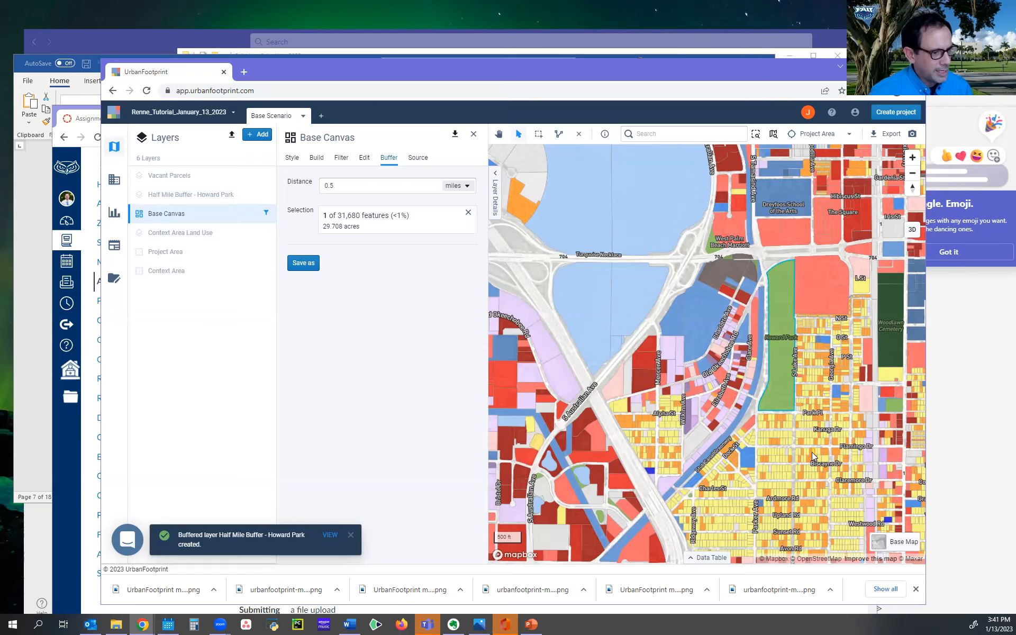
# - Hide the Base Canvas layer and show the Half Mile Buffer - Howard Park layer on the map
pyautogui.scroll(-5, 812, 453)
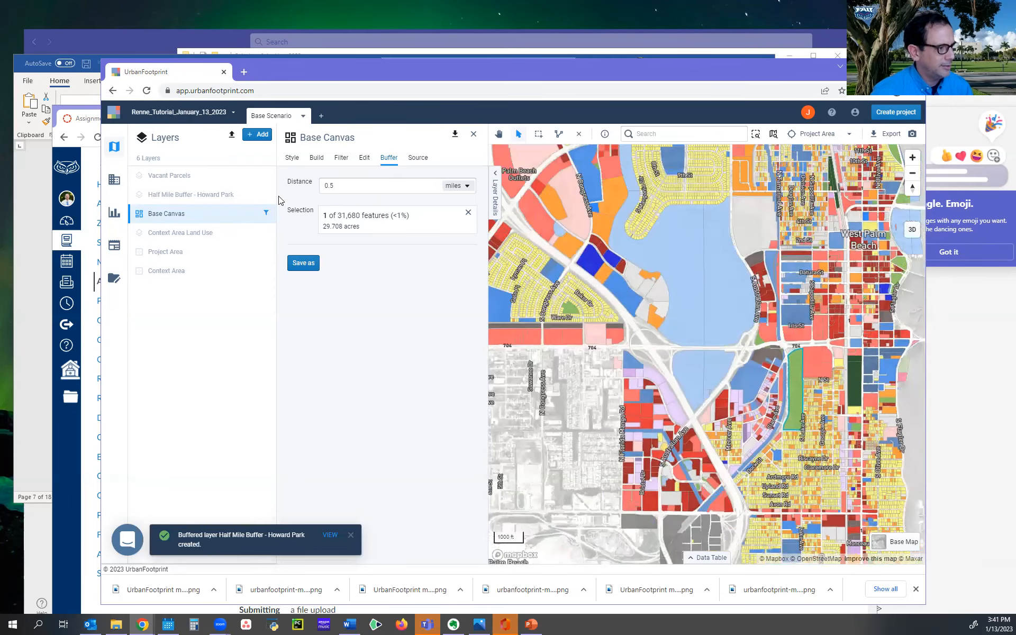
pyautogui.moveTo(199, 214)
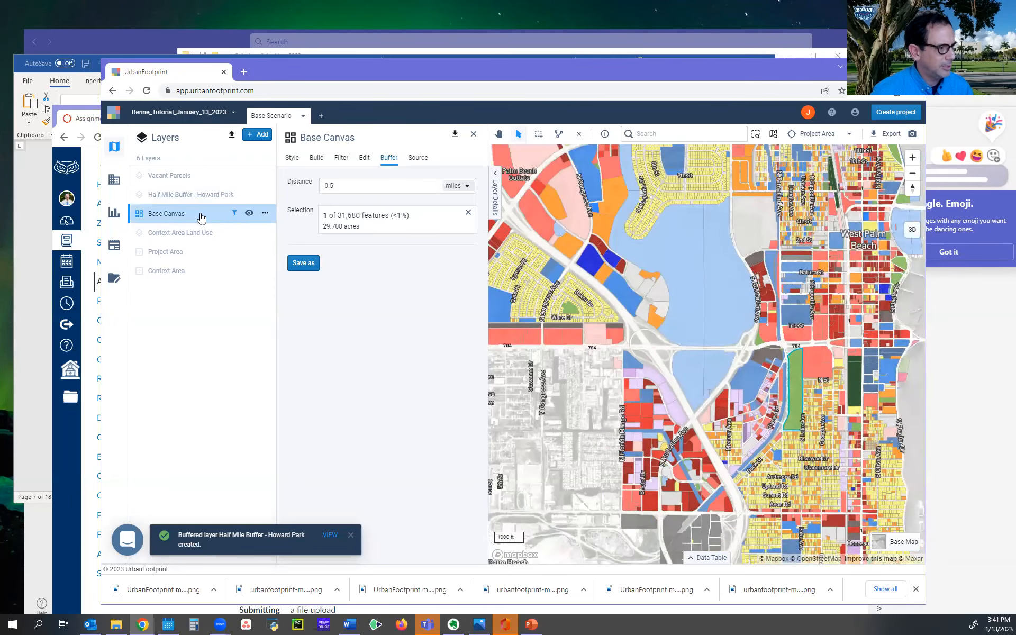
pyautogui.click(249, 214)
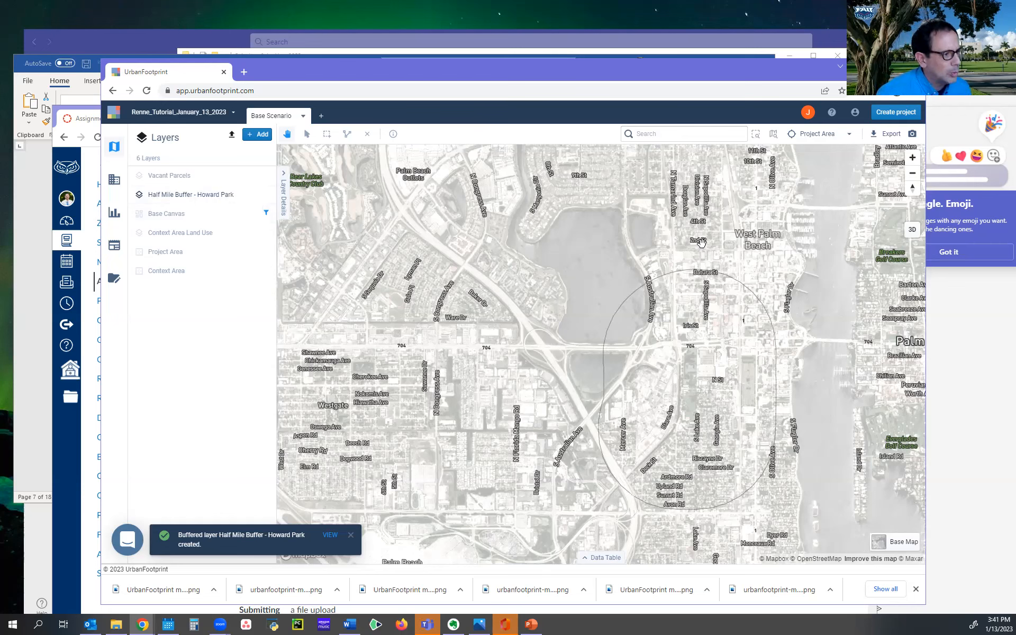
# - Edit the symbology of the Half Mile Buffer - Howard Park layer and set its stroke width to medium (4px)
pyautogui.click(183, 194)
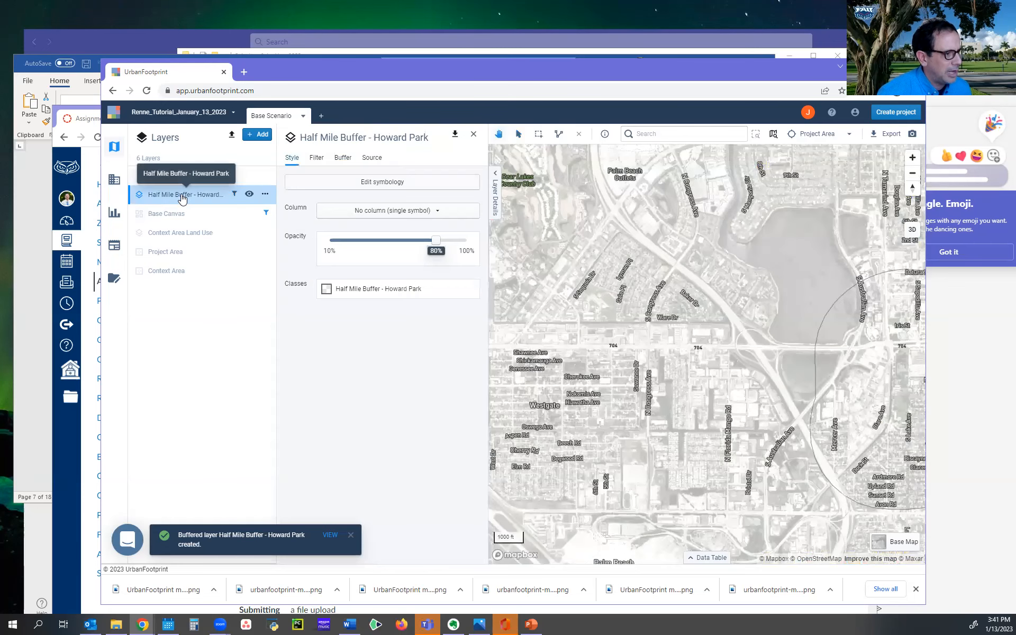
pyautogui.click(325, 182)
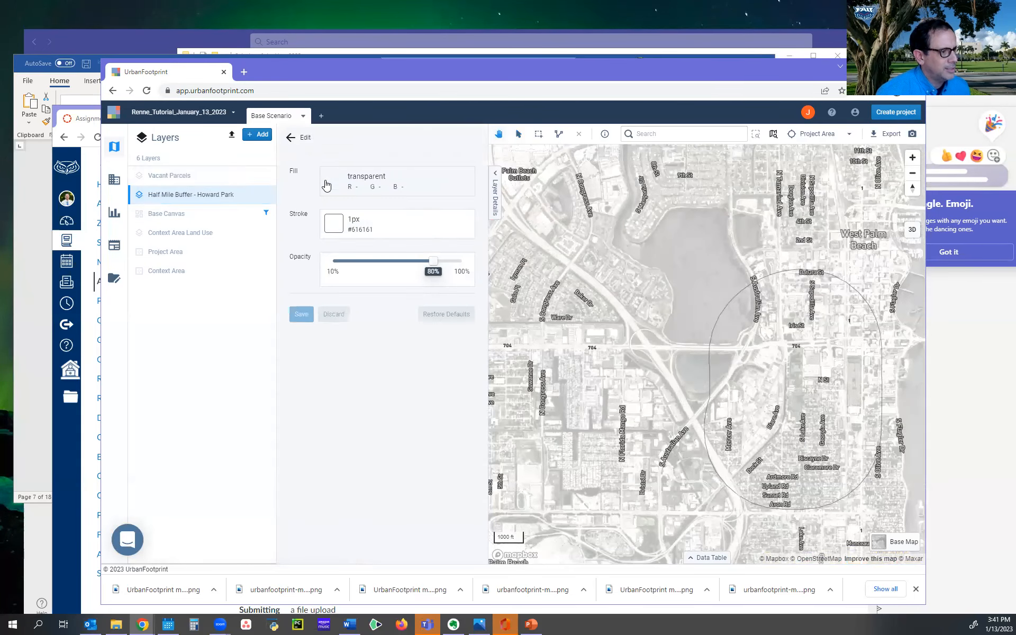
pyautogui.click(333, 223)
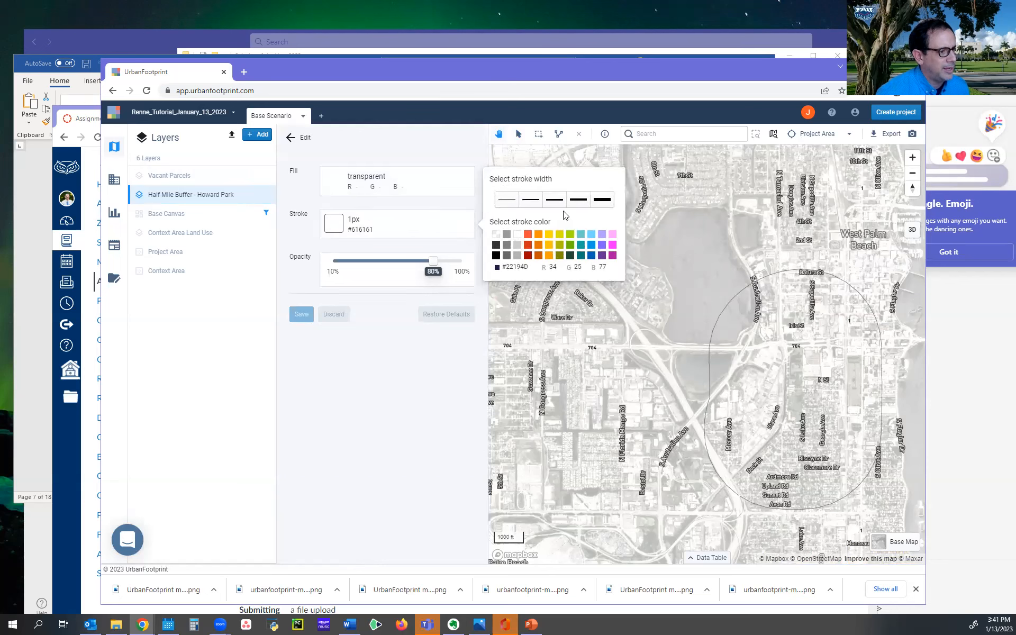
pyautogui.click(604, 205)
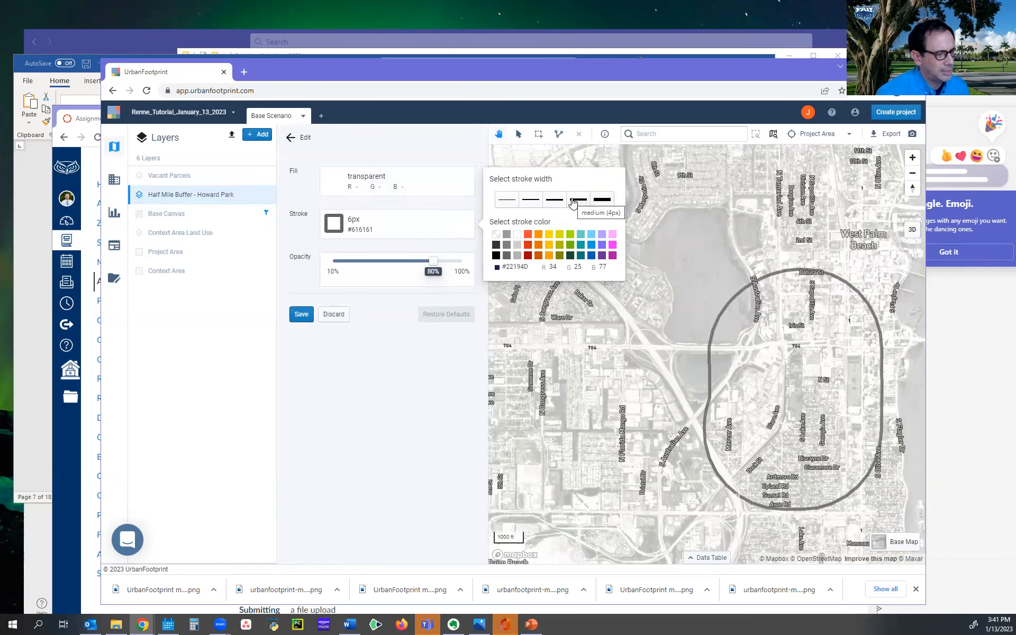
pyautogui.click(573, 201)
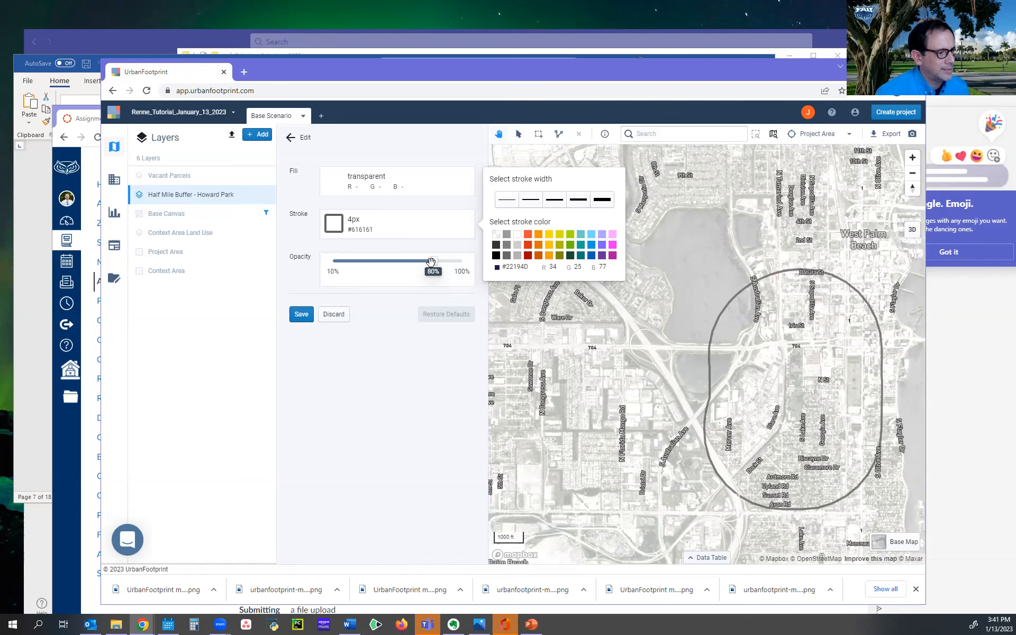
# - Set the buffer layer's opacity to 100% and its stroke color to black (#000000), and save the symbology
pyautogui.click(433, 261)
pyautogui.moveTo(436, 261); pyautogui.dragTo(462, 261)
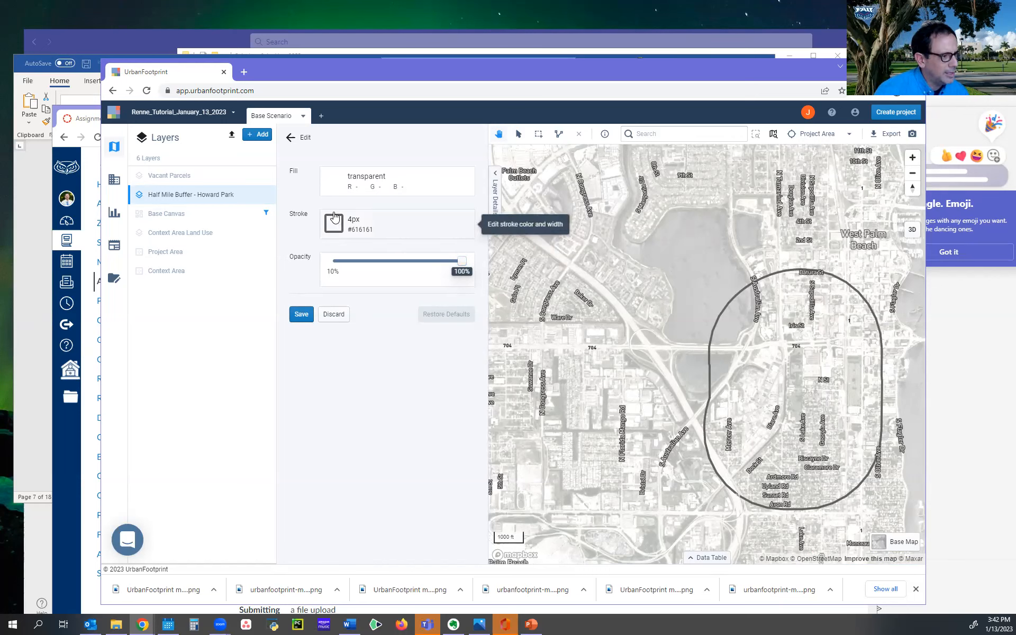
pyautogui.click(328, 230)
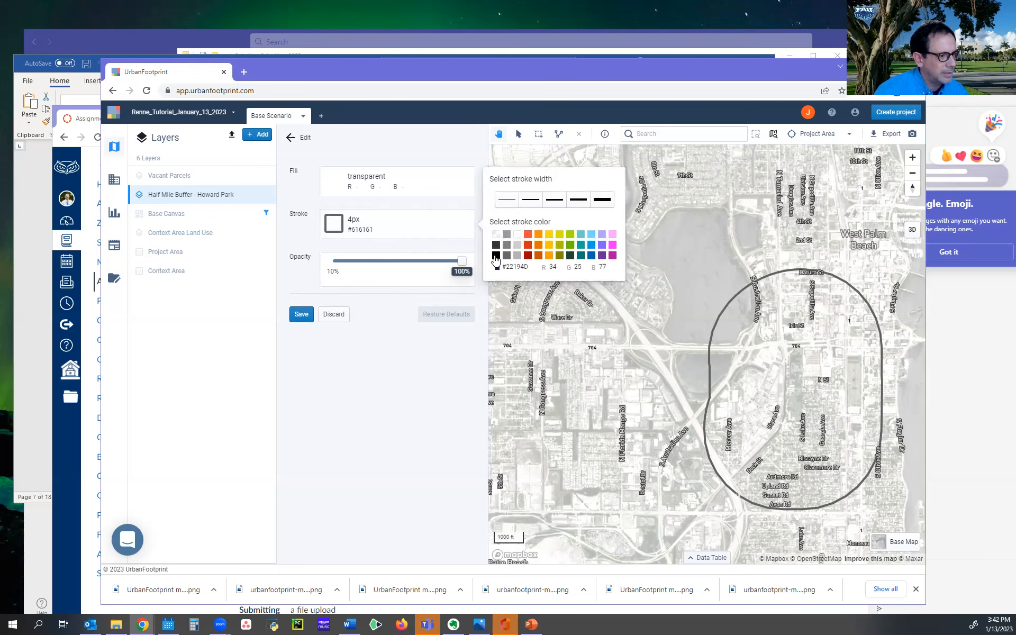
pyautogui.click(496, 257)
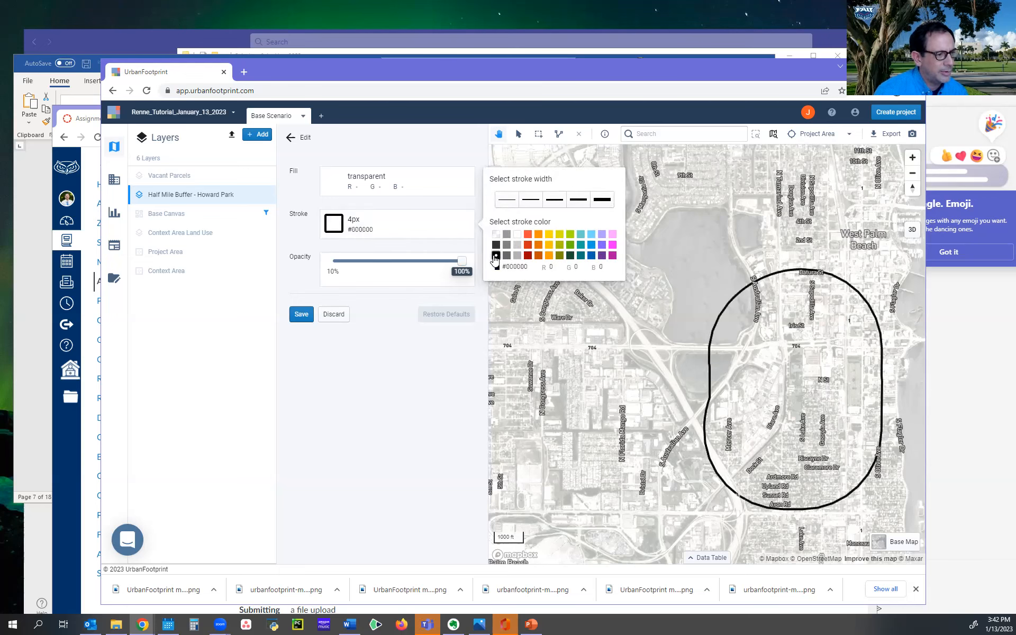
pyautogui.click(301, 314)
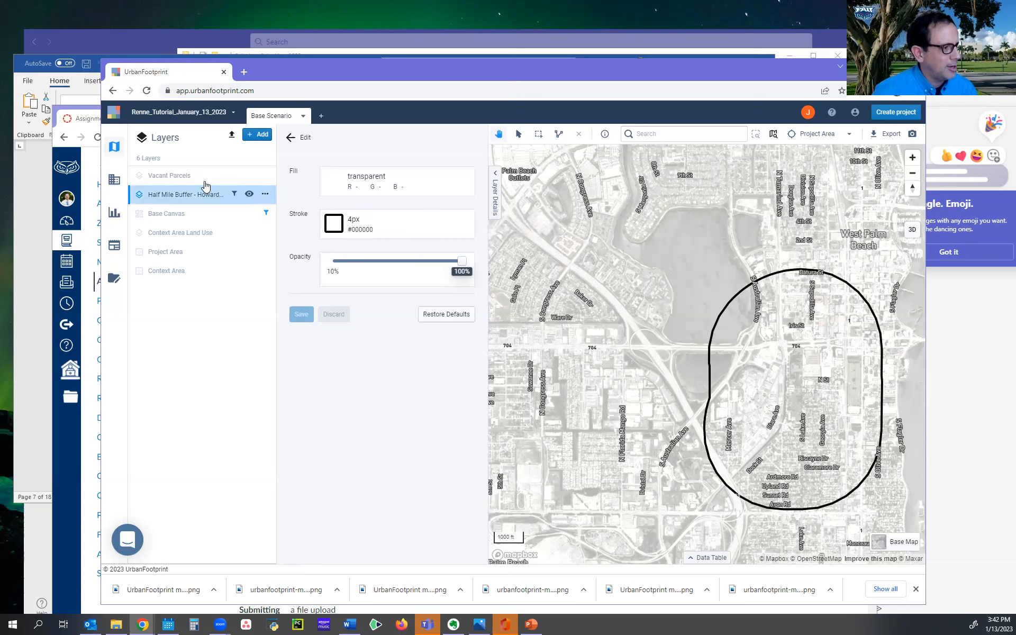
# - Show the Base Canvas layer on the map and place it above the Half Mile Buffer - Howard Park layer
pyautogui.click(176, 214)
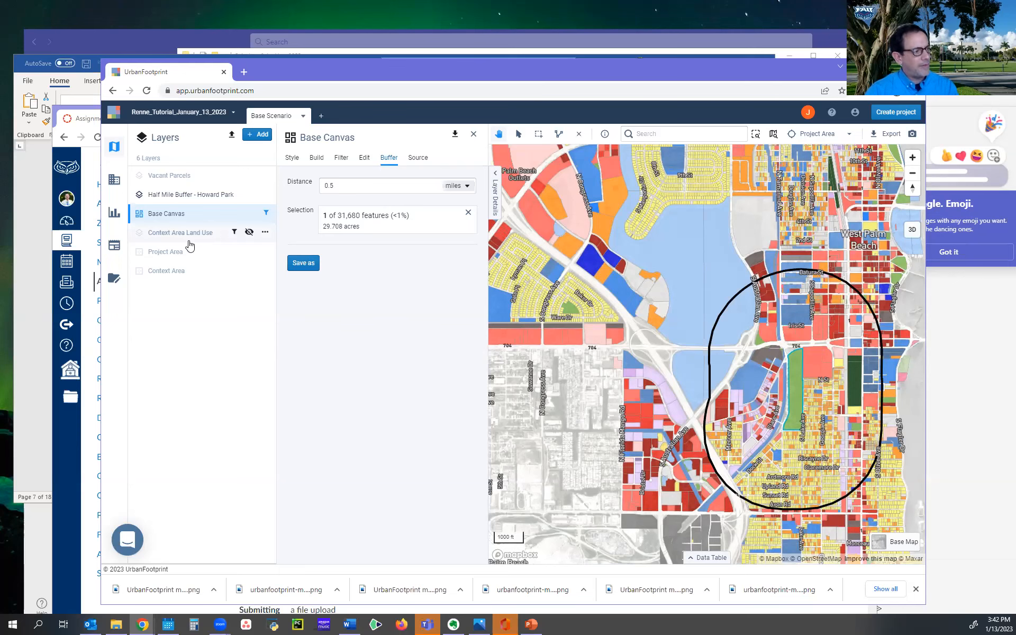
pyautogui.moveTo(157, 216); pyautogui.dragTo(155, 197)
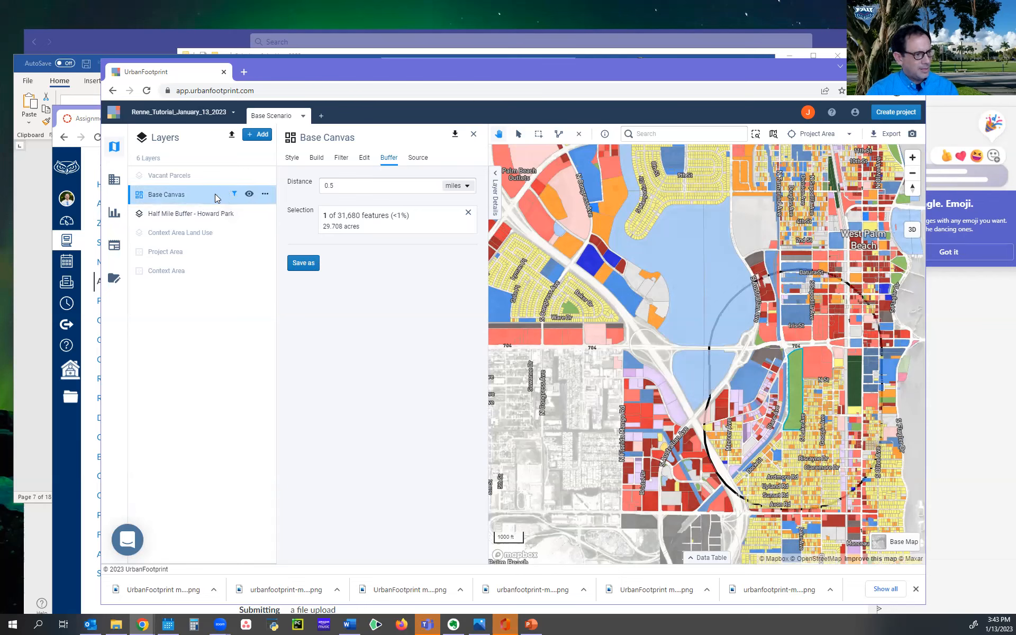
pyautogui.click(182, 197)
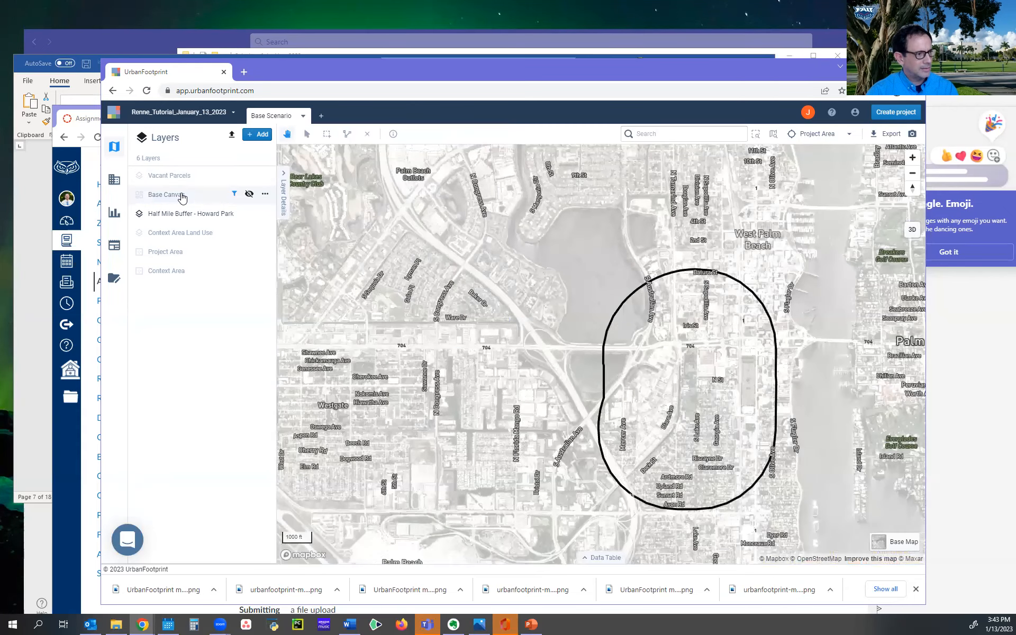
pyautogui.click(182, 197)
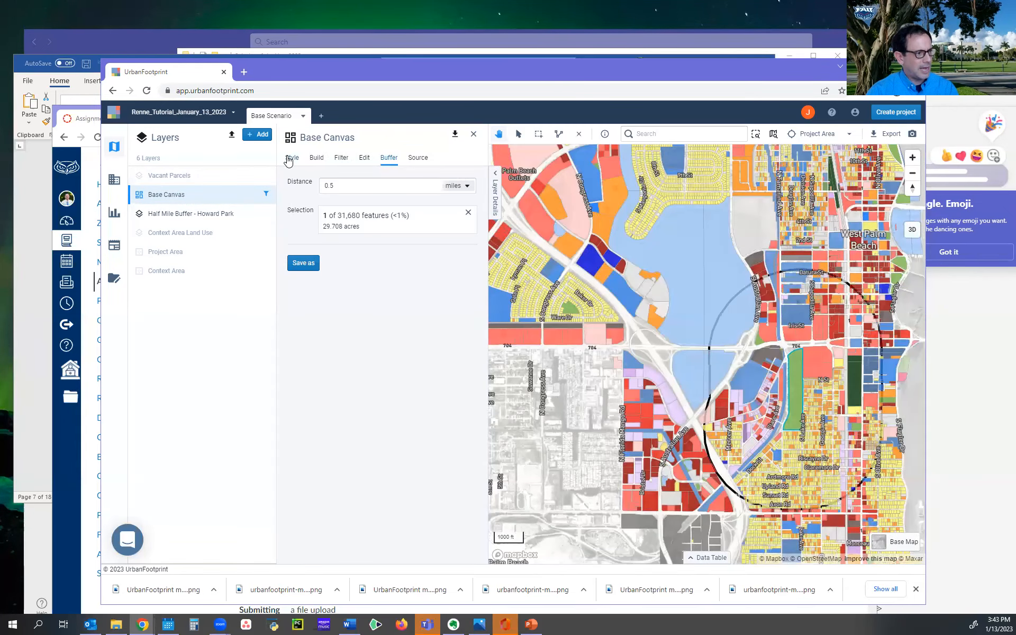
# - Set the Base Canvas land use style's opacity to 100% and move the Half Mile Buffer - Howard Park layer above it
pyautogui.click(290, 158)
pyautogui.click(390, 185)
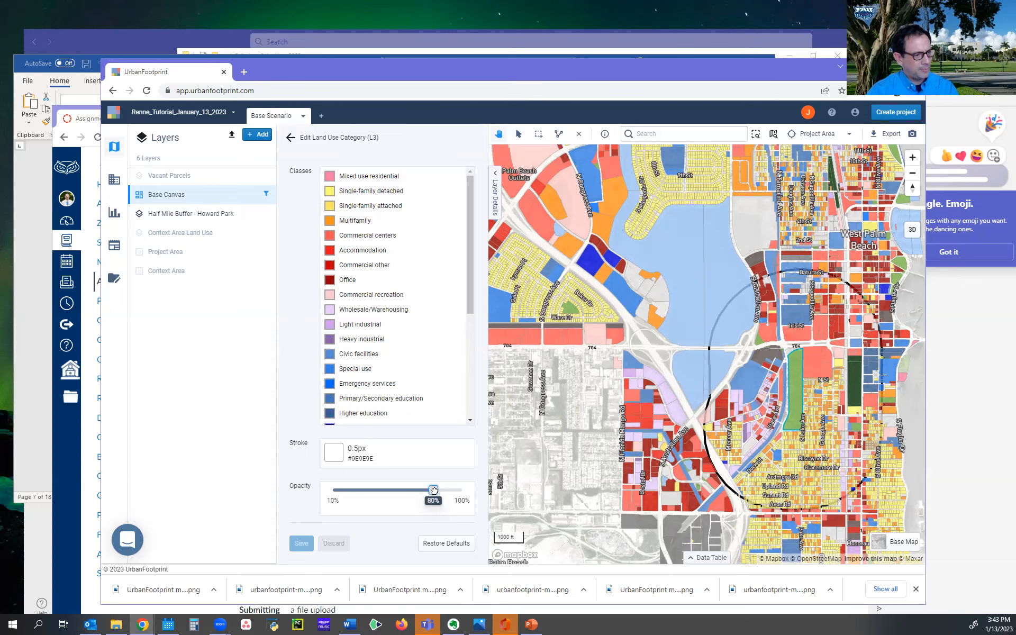
pyautogui.moveTo(434, 491); pyautogui.dragTo(461, 491)
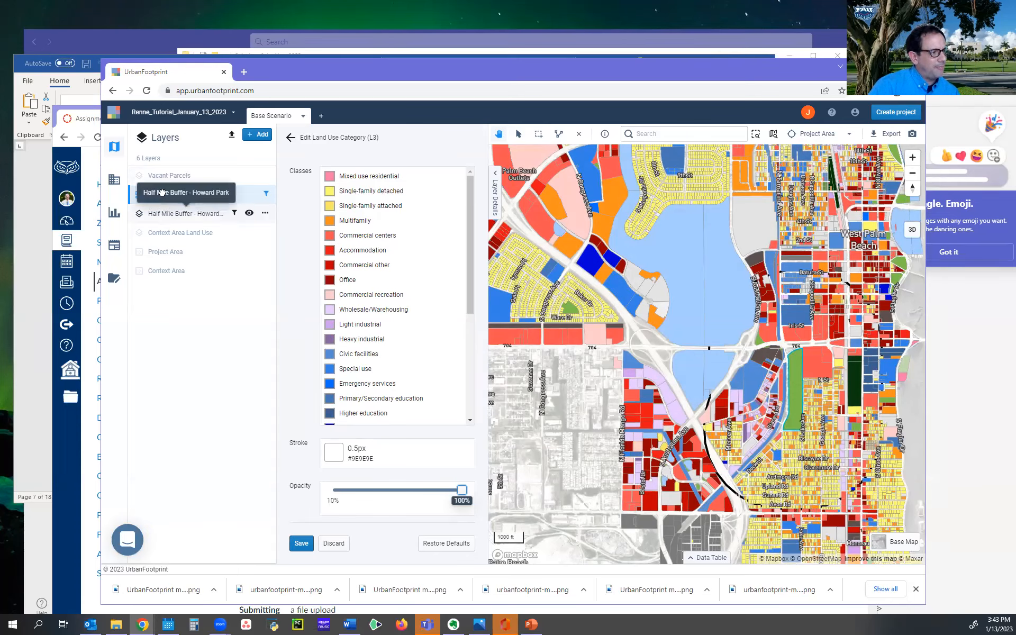
pyautogui.moveTo(162, 195); pyautogui.dragTo(162, 194)
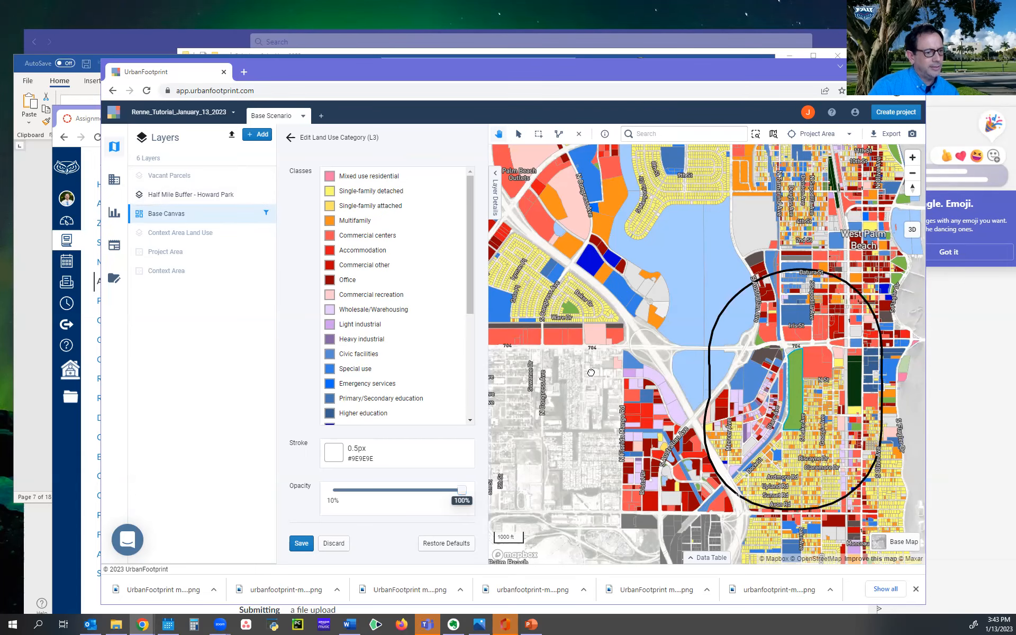
# - Set up a map image export of the buffer area with the title "Howard Park: Half Mile Buffer"
pyautogui.moveTo(591, 373); pyautogui.dragTo(525, 355)
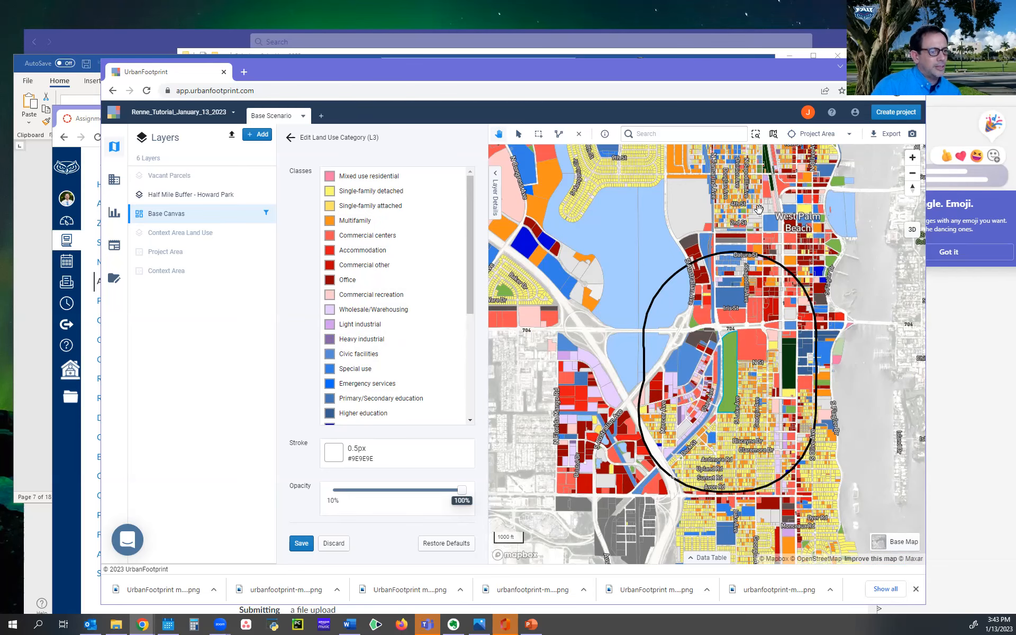
pyautogui.scroll(5, 751, 221)
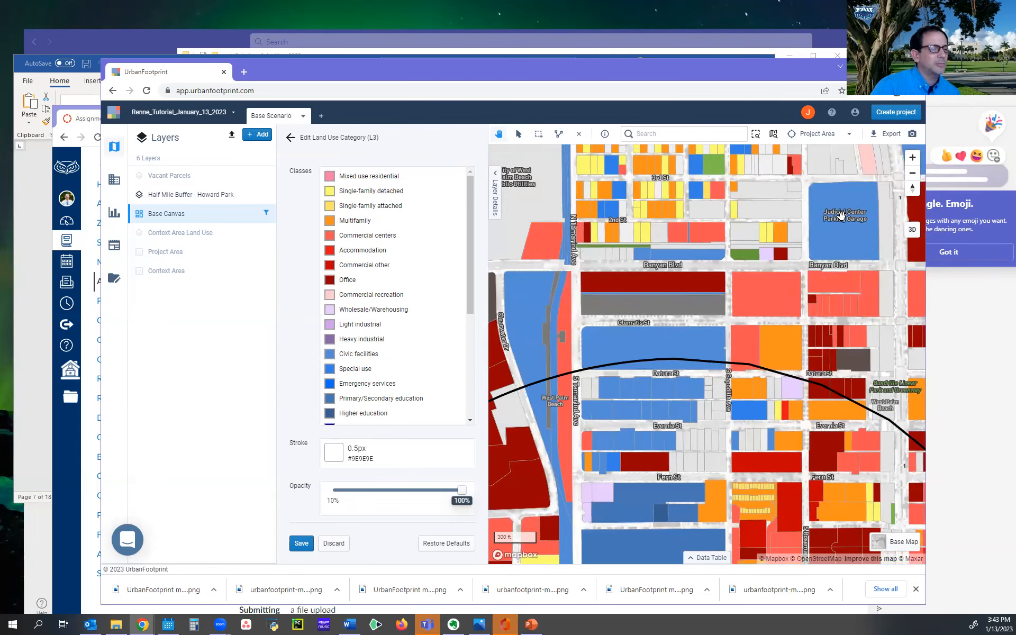
pyautogui.scroll(-5, 740, 267)
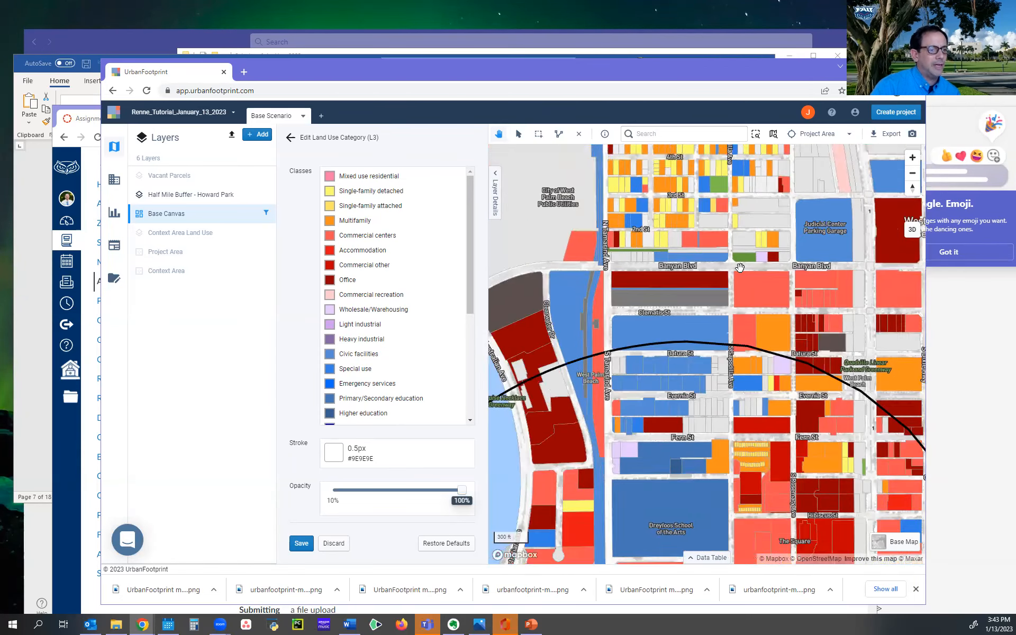
pyautogui.scroll(-2, 740, 273)
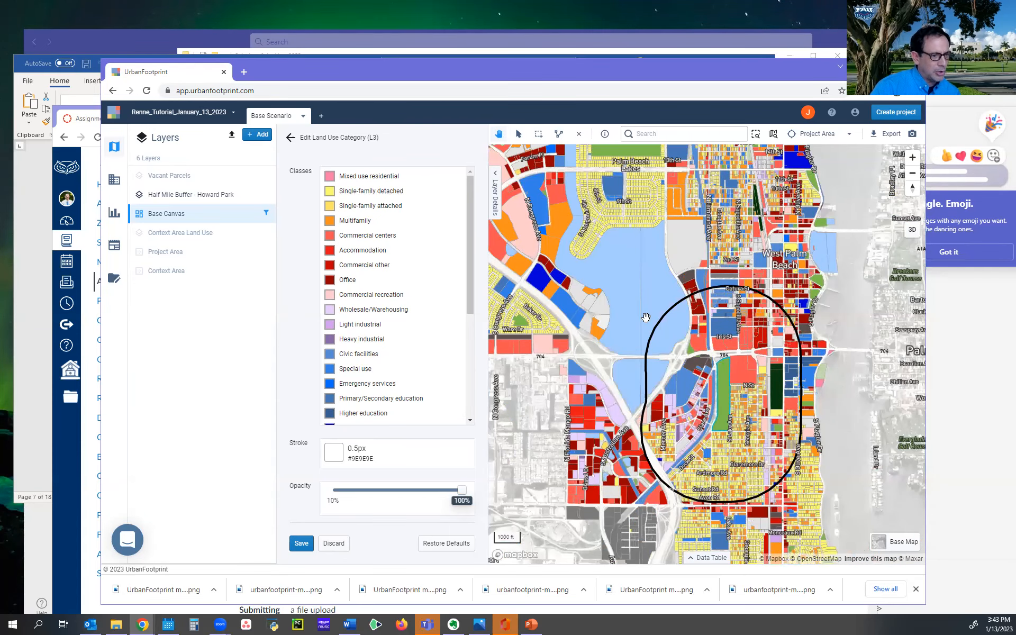
pyautogui.click(892, 136)
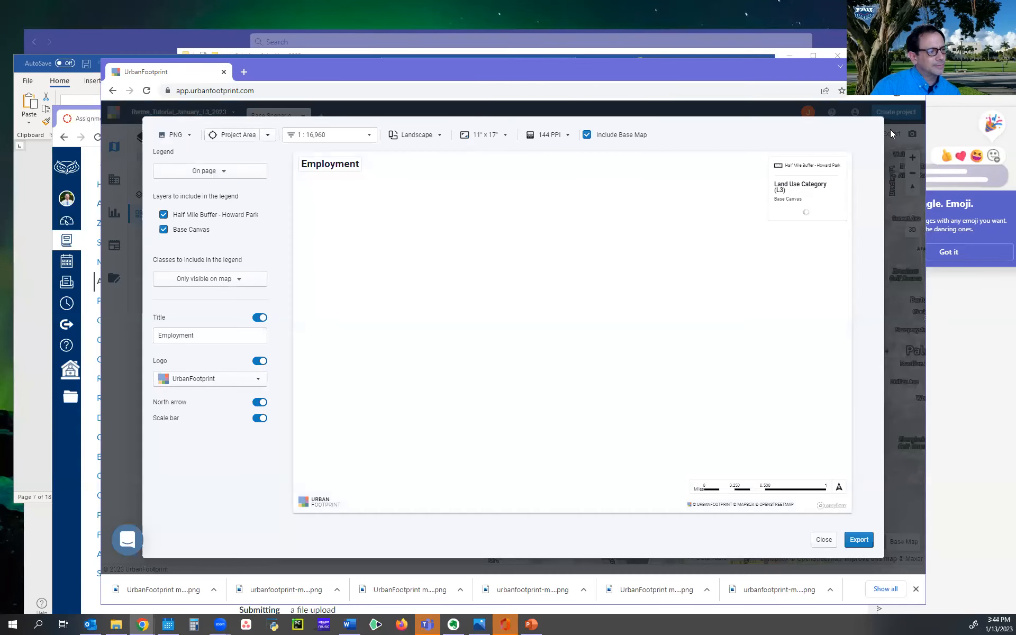
pyautogui.click(211, 343)
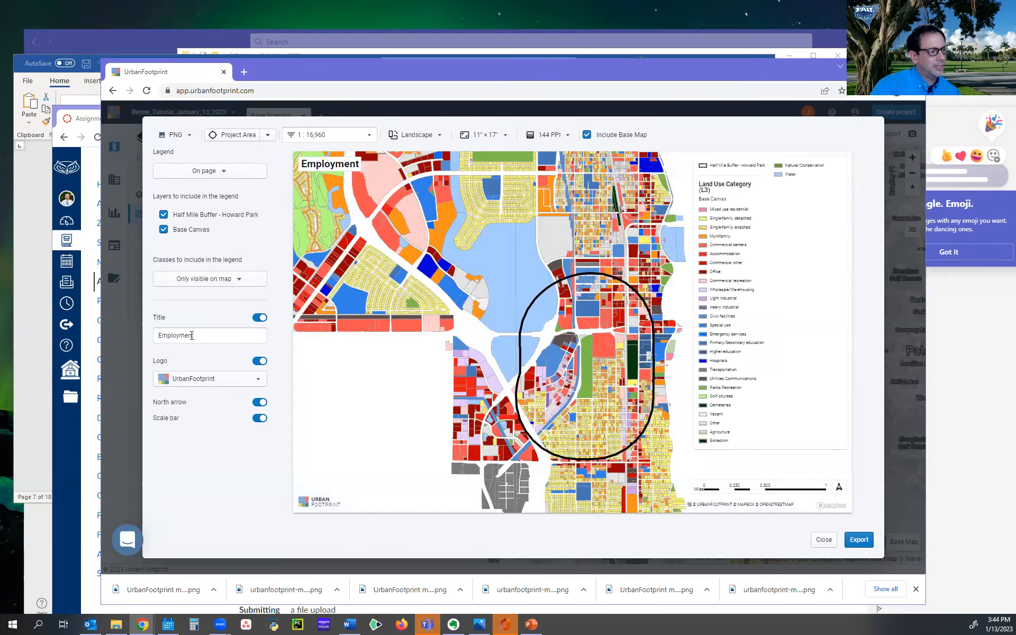
pyautogui.hotkey('ctrl', 'a')
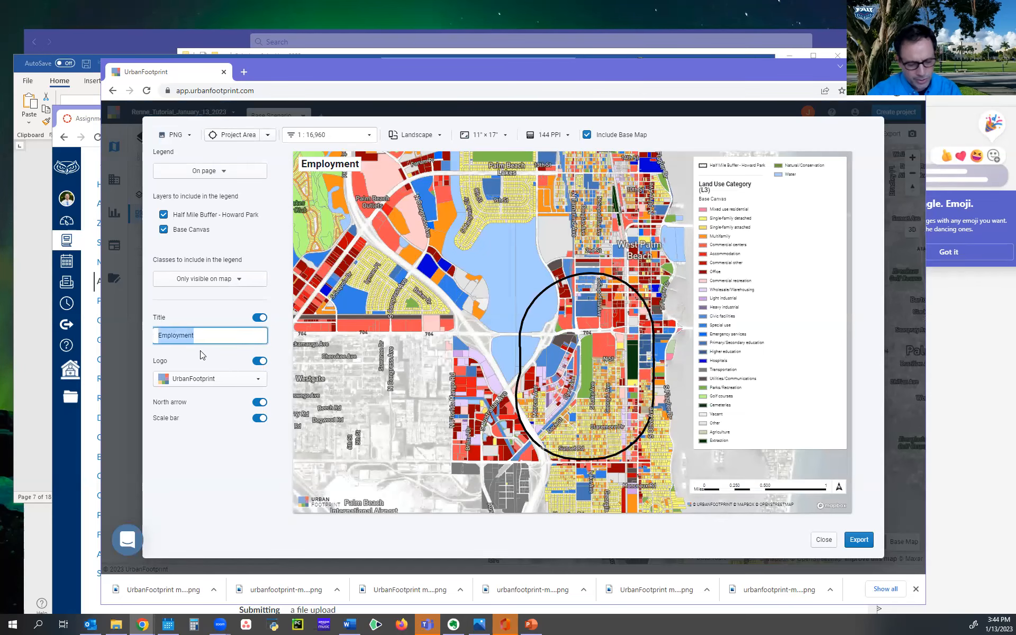
pyautogui.write('Half Mile')
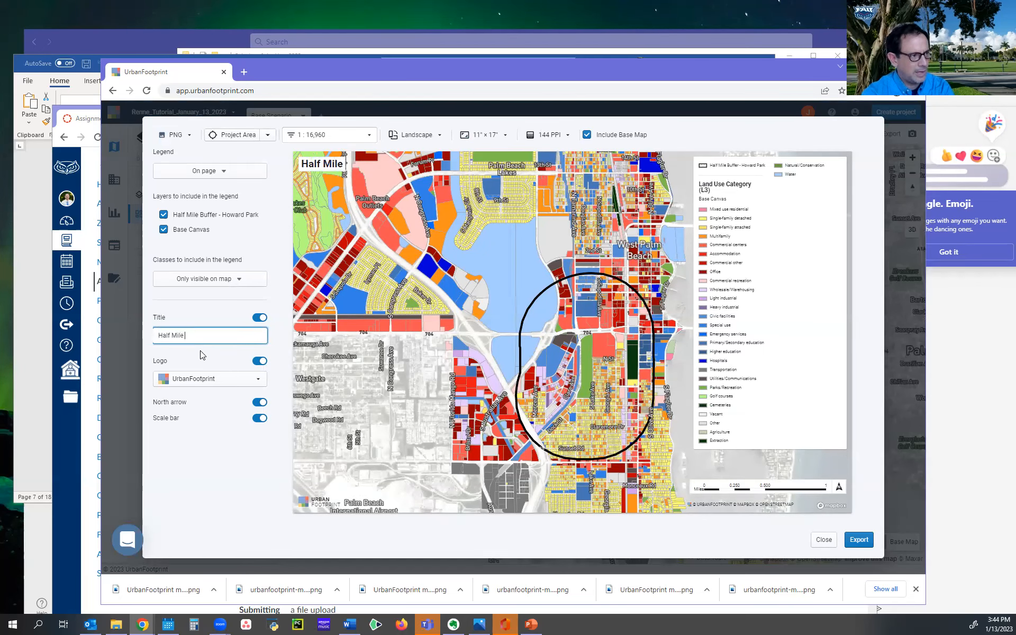
pyautogui.write(' Buffer')
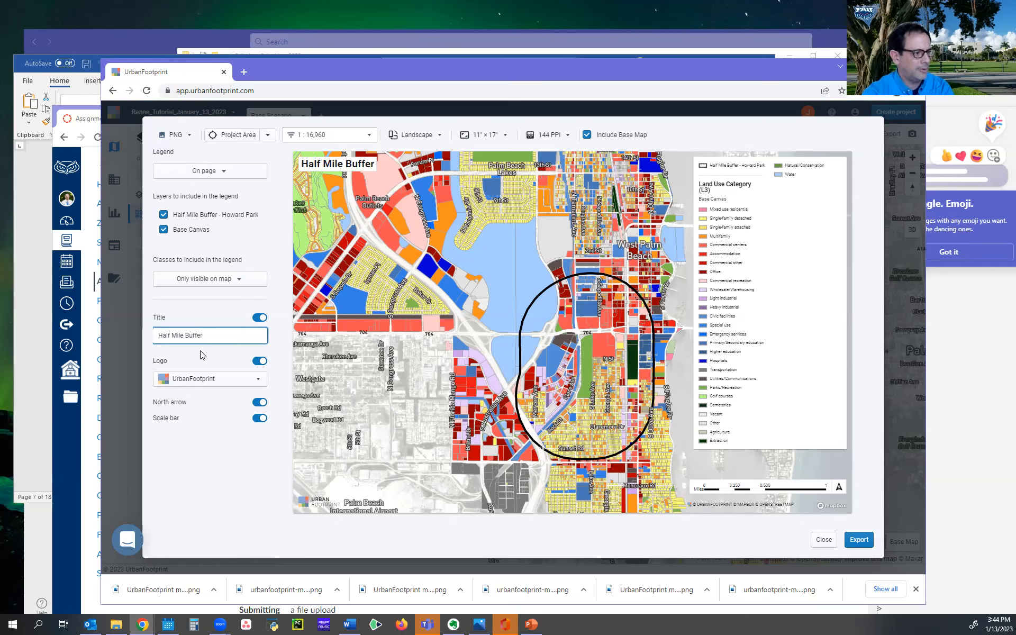
pyautogui.write('Howard Park:')
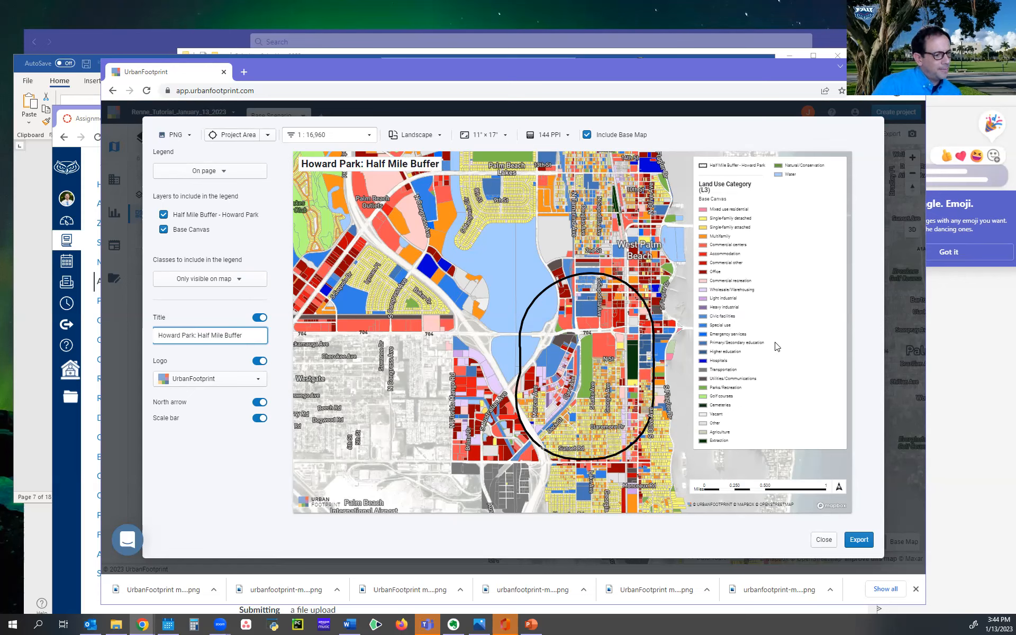
# - Export the map as PNG with the Half Mile Buffer - Howard Park layer left out of the legend and the map repositioned within the page
pyautogui.moveTo(634, 352); pyautogui.dragTo(629, 304)
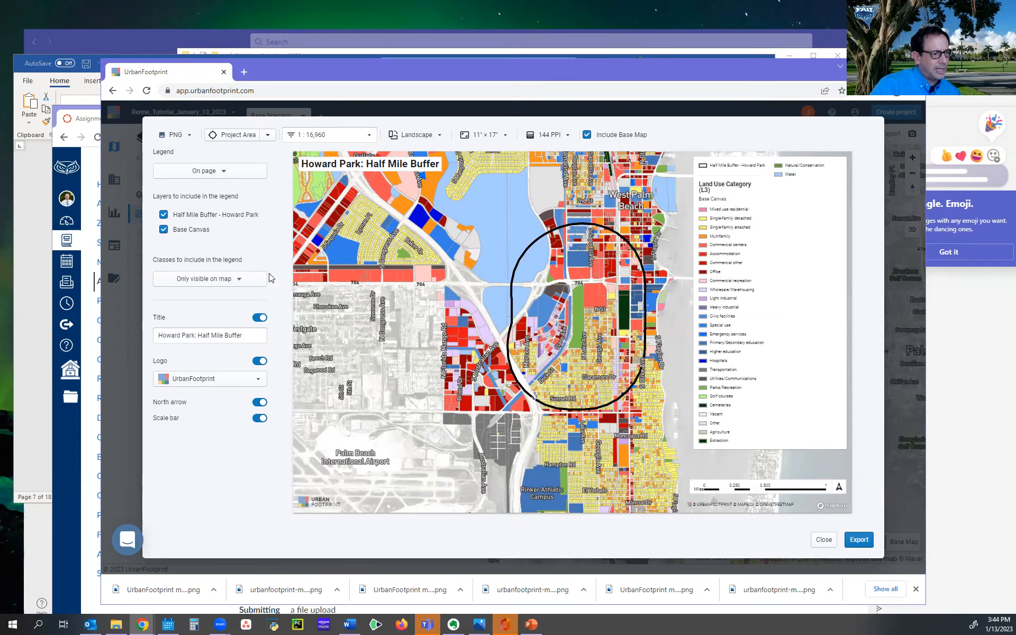
pyautogui.click(164, 215)
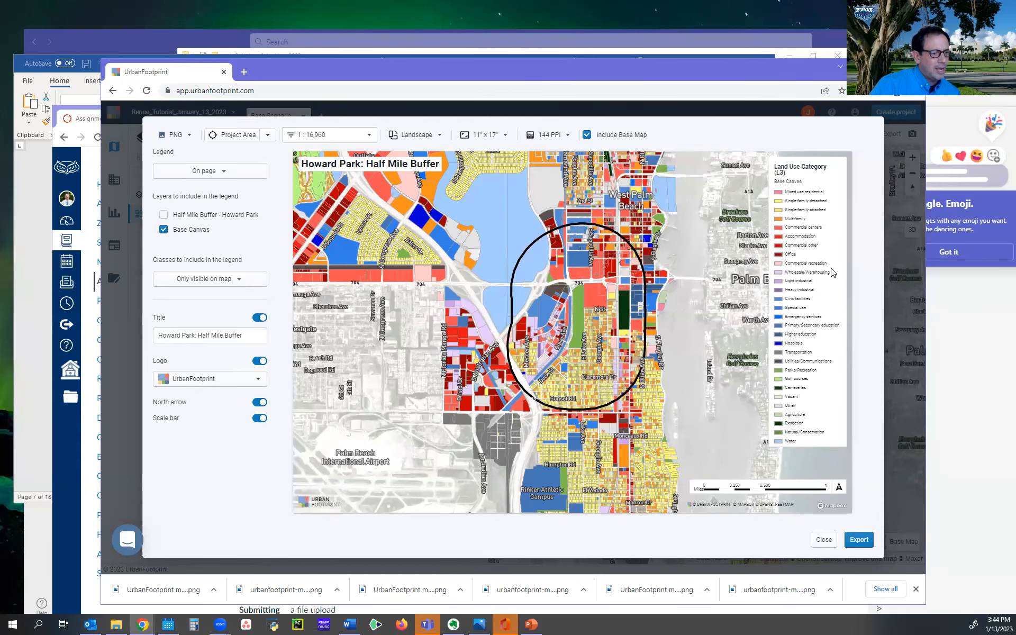
pyautogui.moveTo(702, 323); pyautogui.dragTo(745, 323)
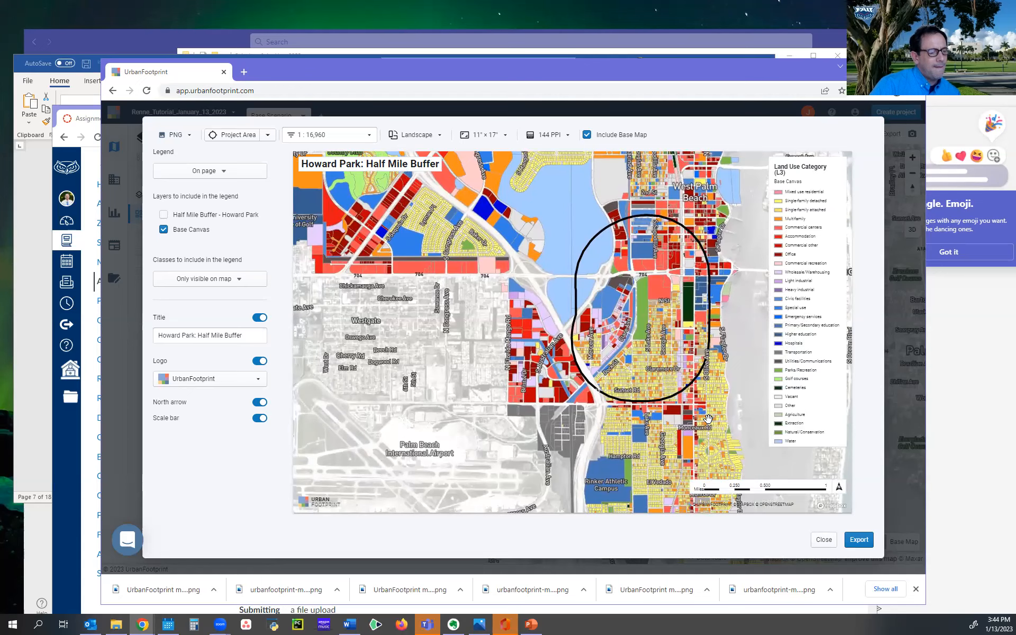
pyautogui.click(859, 540)
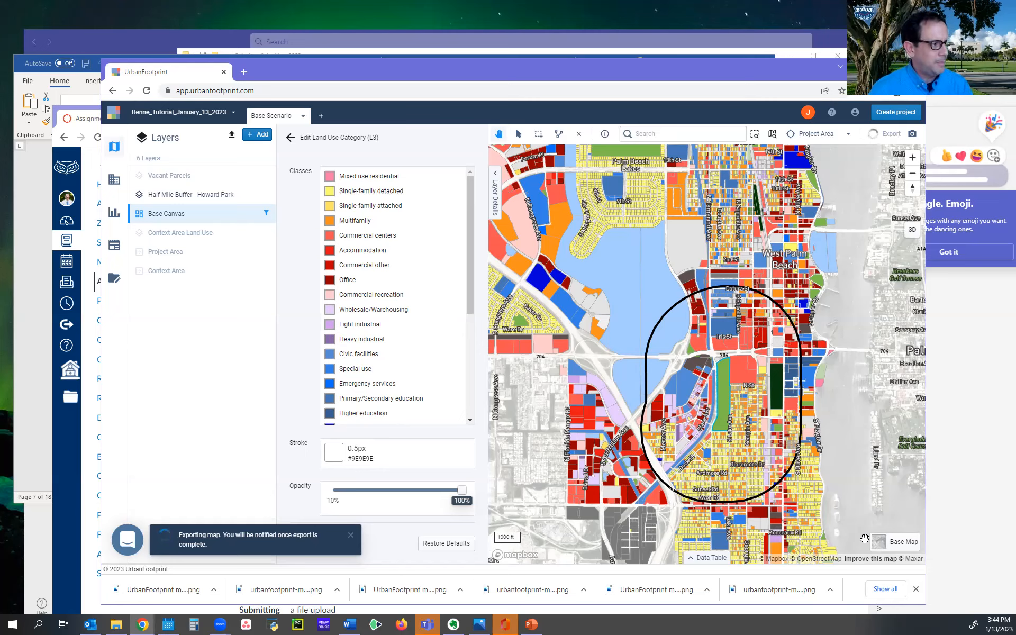
# - Switch to the Canvas assignment page and review the Part 1 map requirements
pyautogui.click(75, 451)
pyautogui.scroll(3, 298, 348)
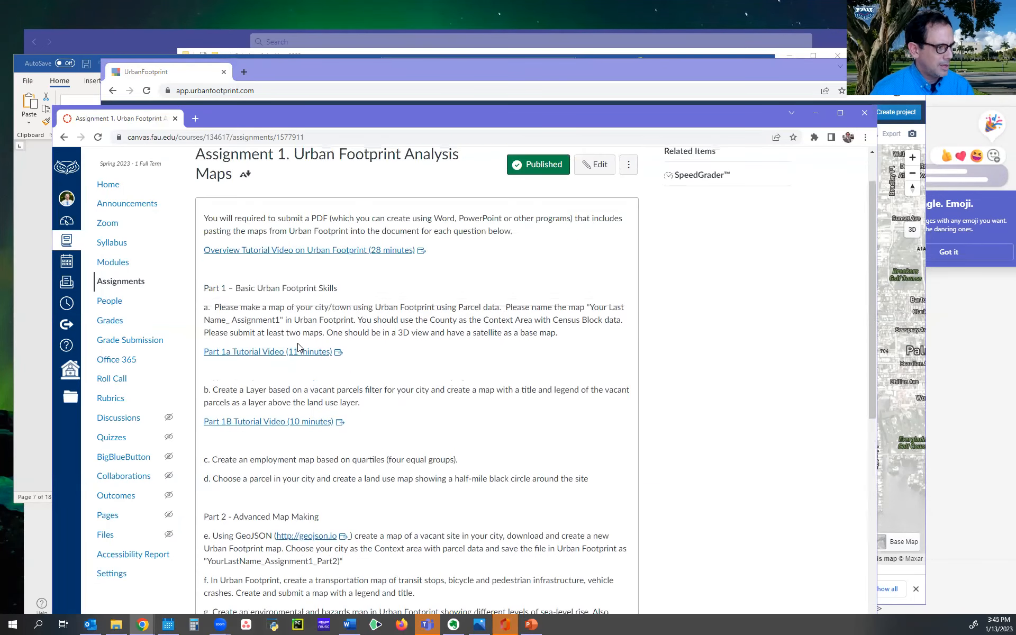
pyautogui.scroll(-1, 374, 476)
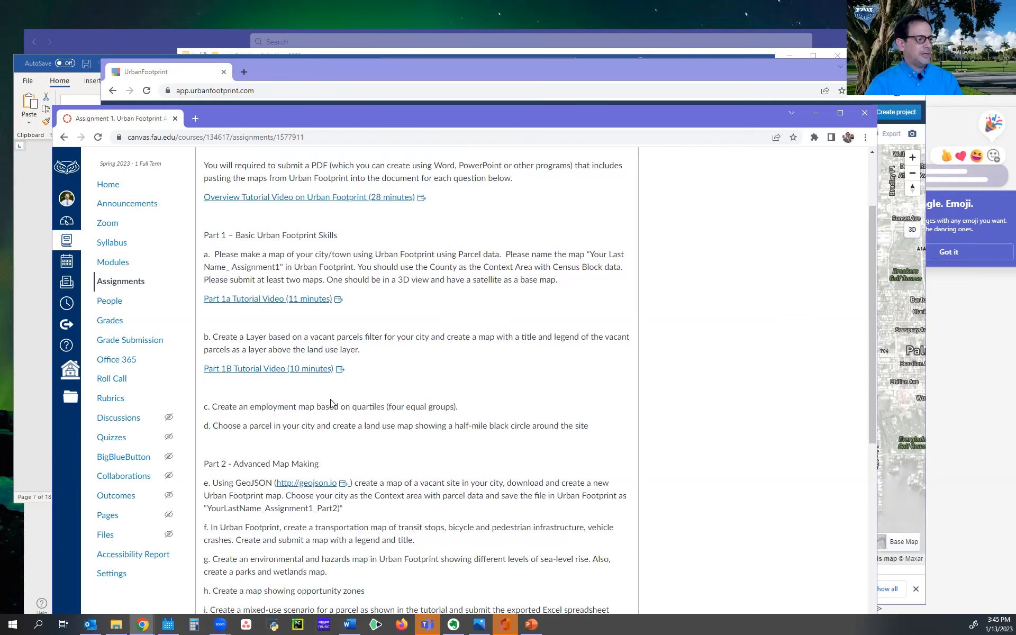